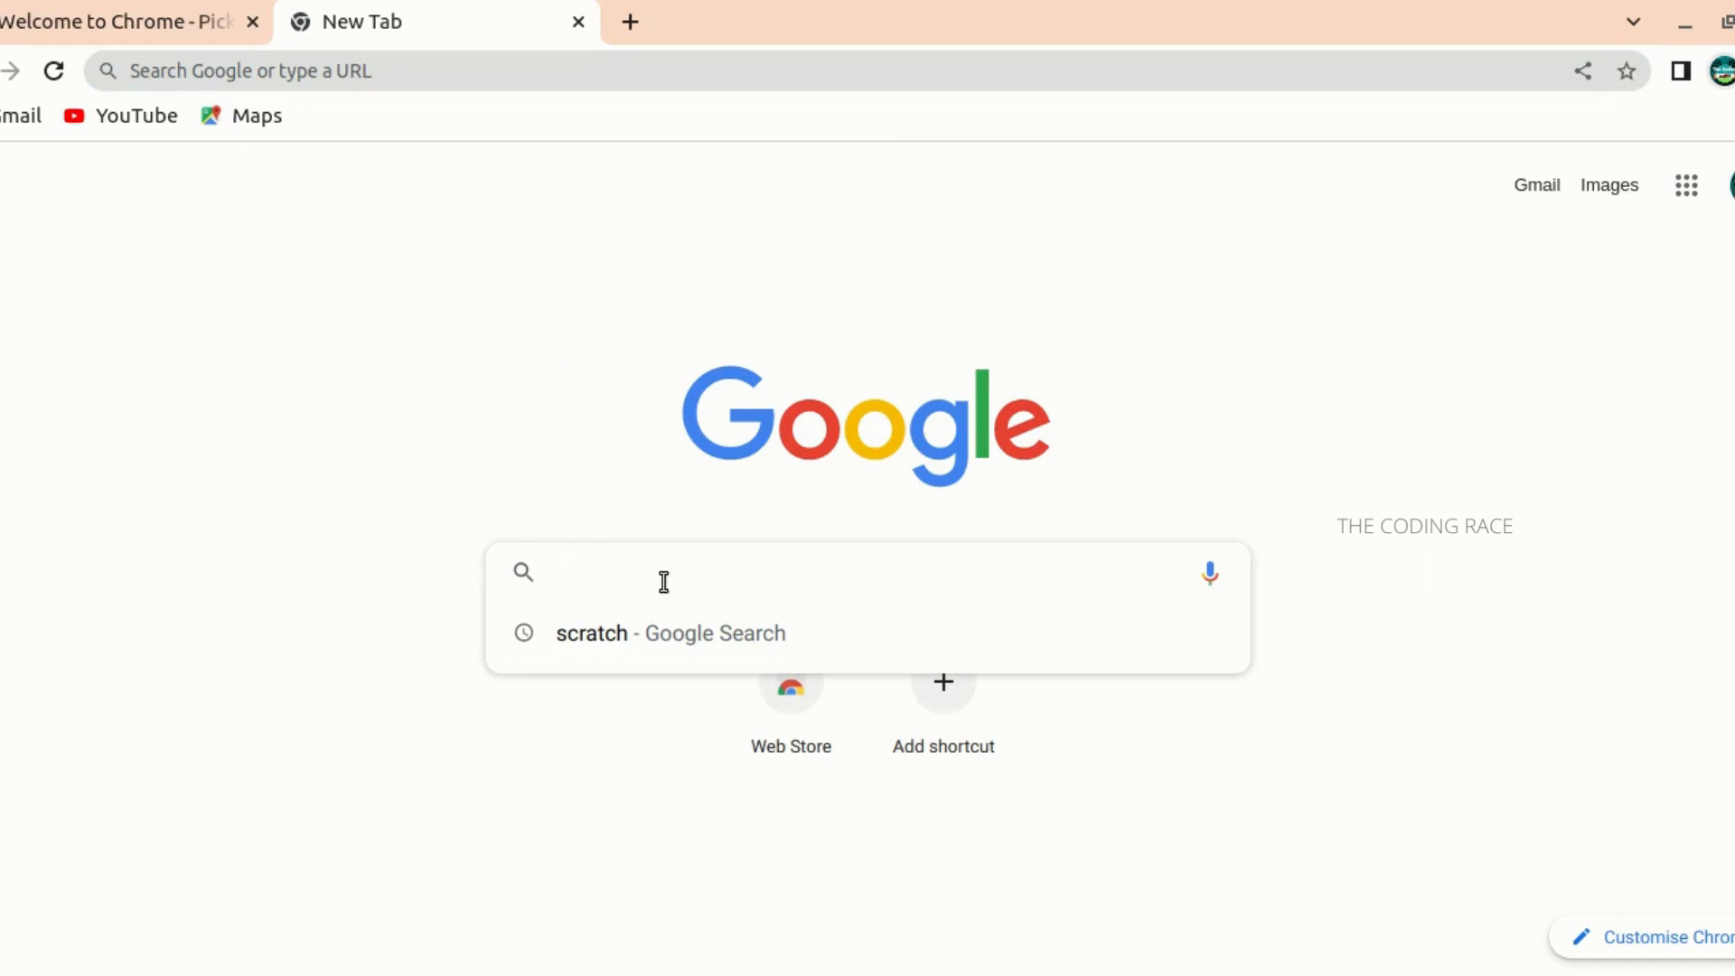
# - Search the web for tupitube and open the TupiTube: Dashboard result
pyautogui.write('tup')
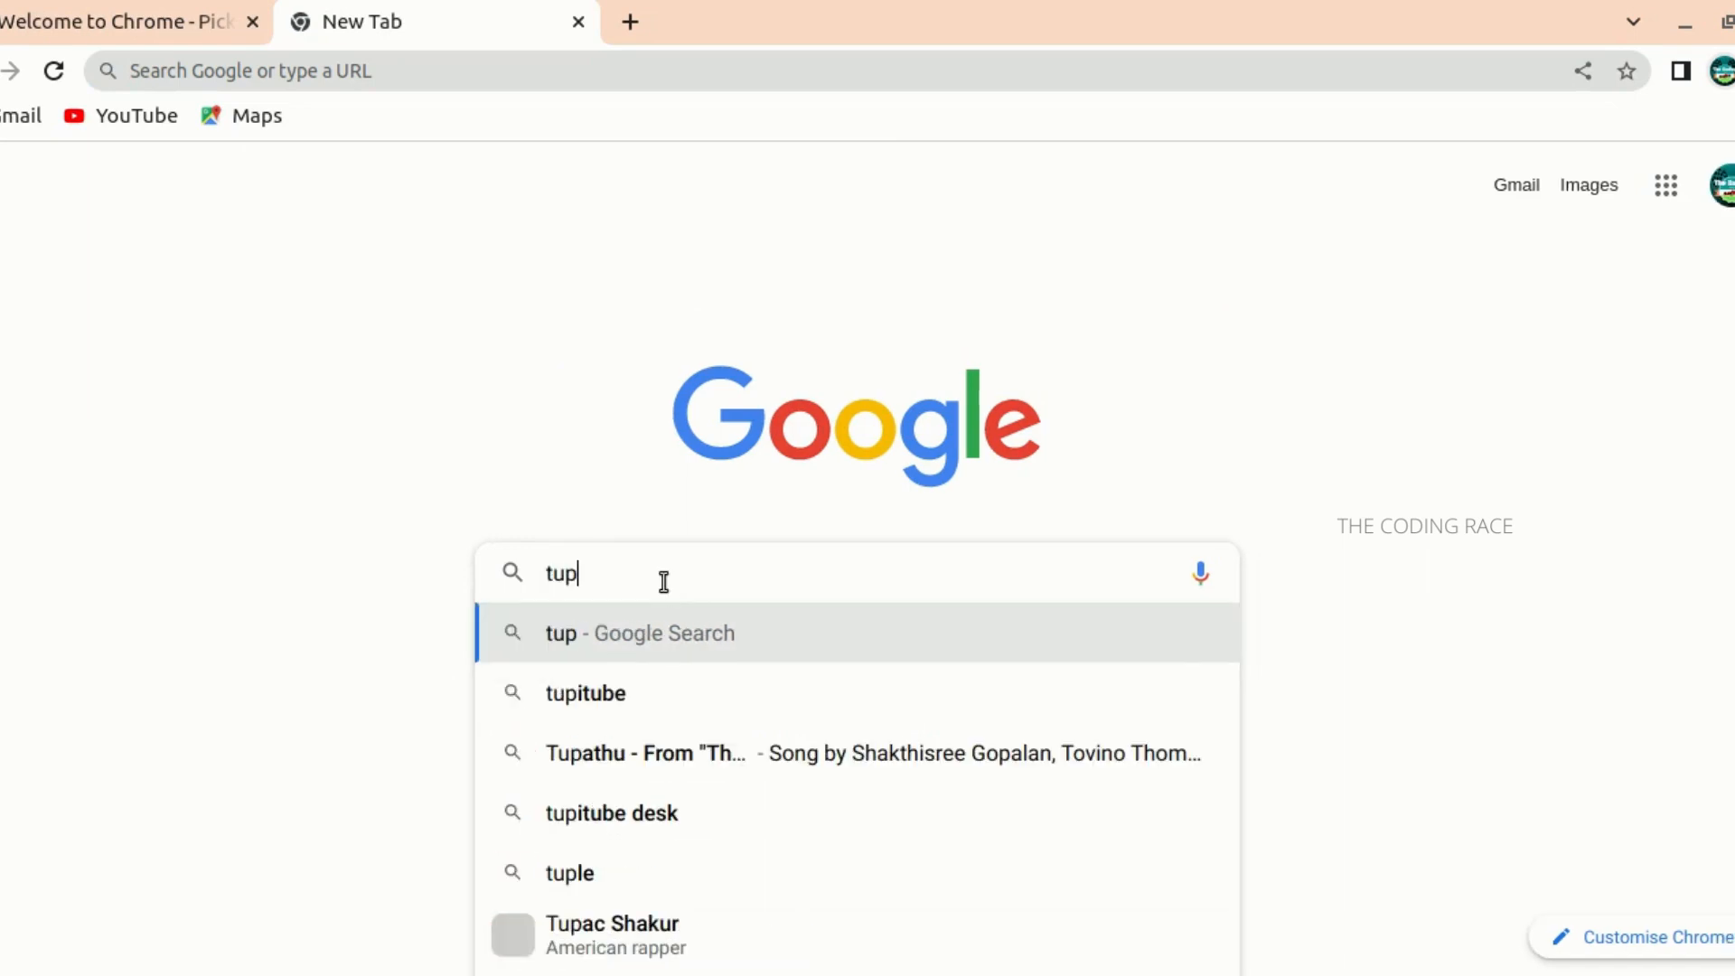
pyautogui.click(683, 673)
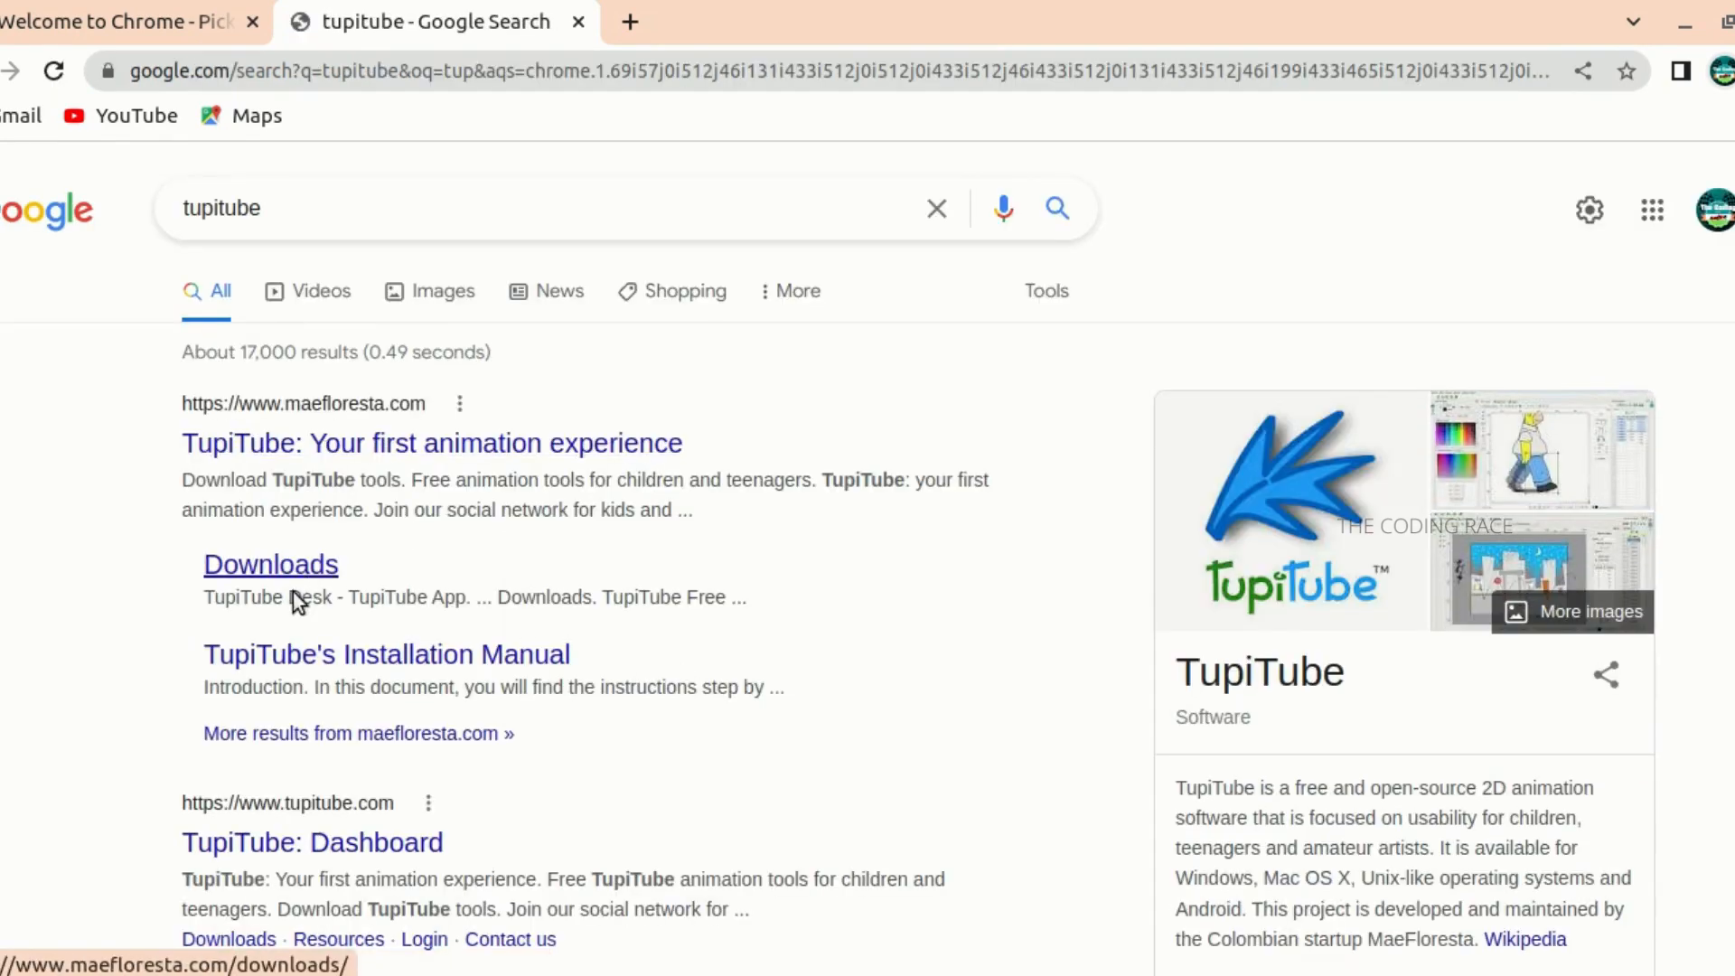
pyautogui.click(361, 849)
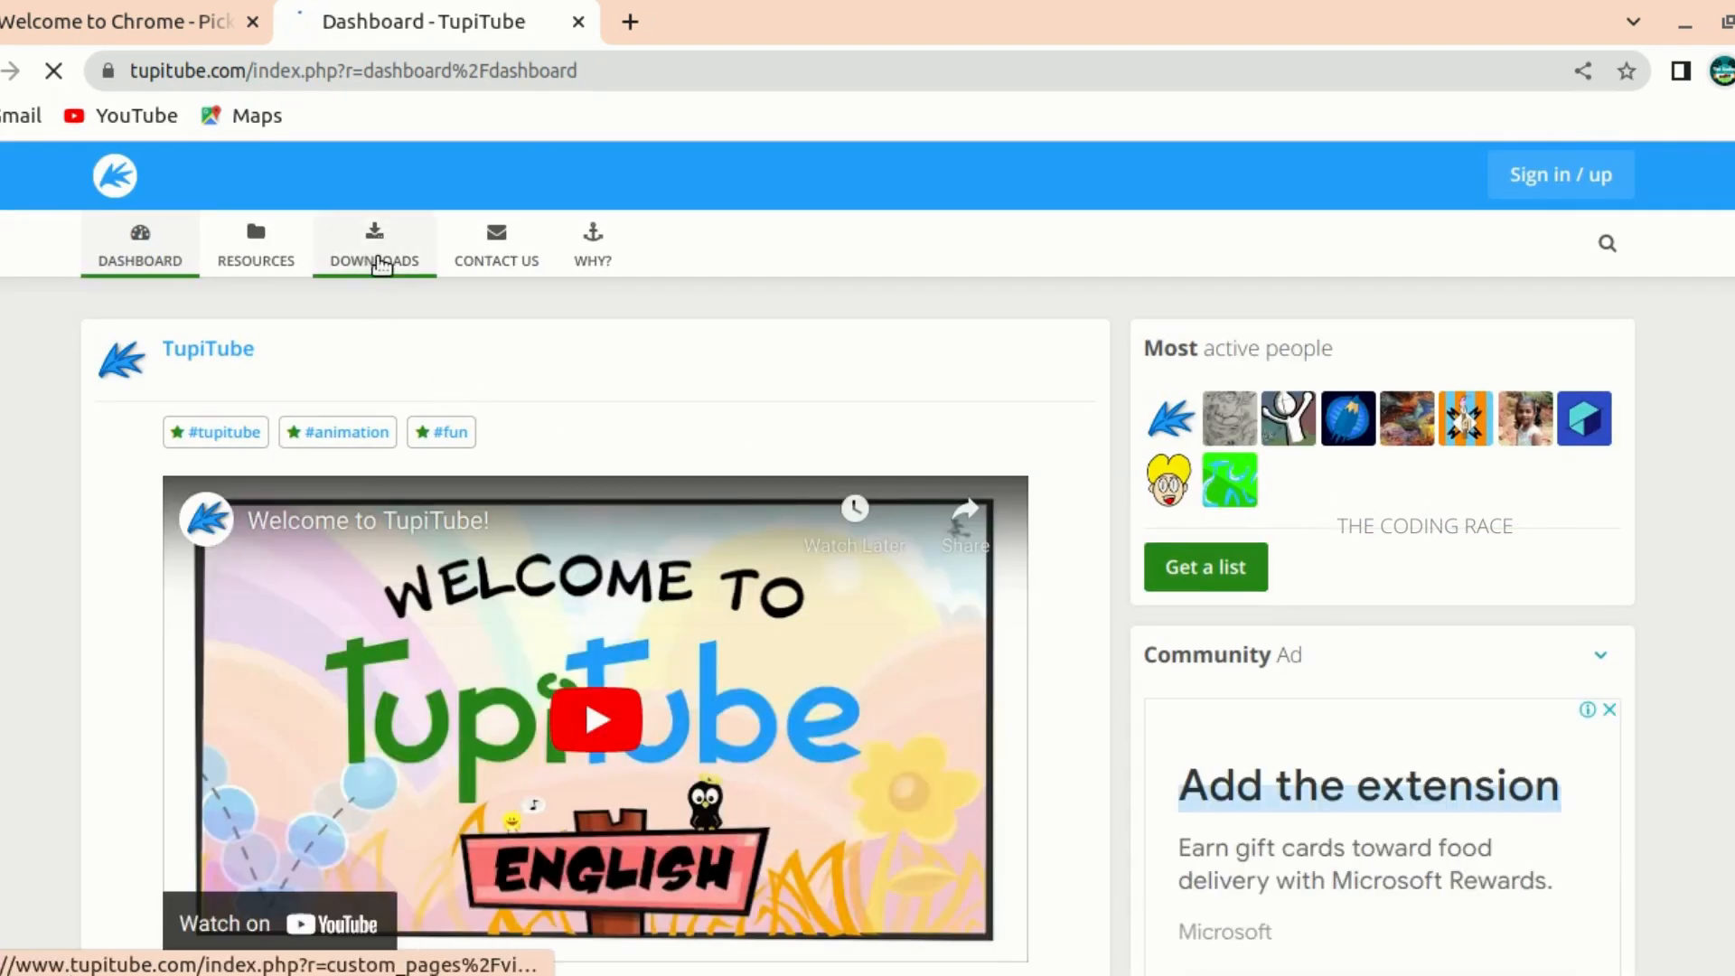
# - Open the Downloads page of the TupiTube website
pyautogui.click(350, 234)
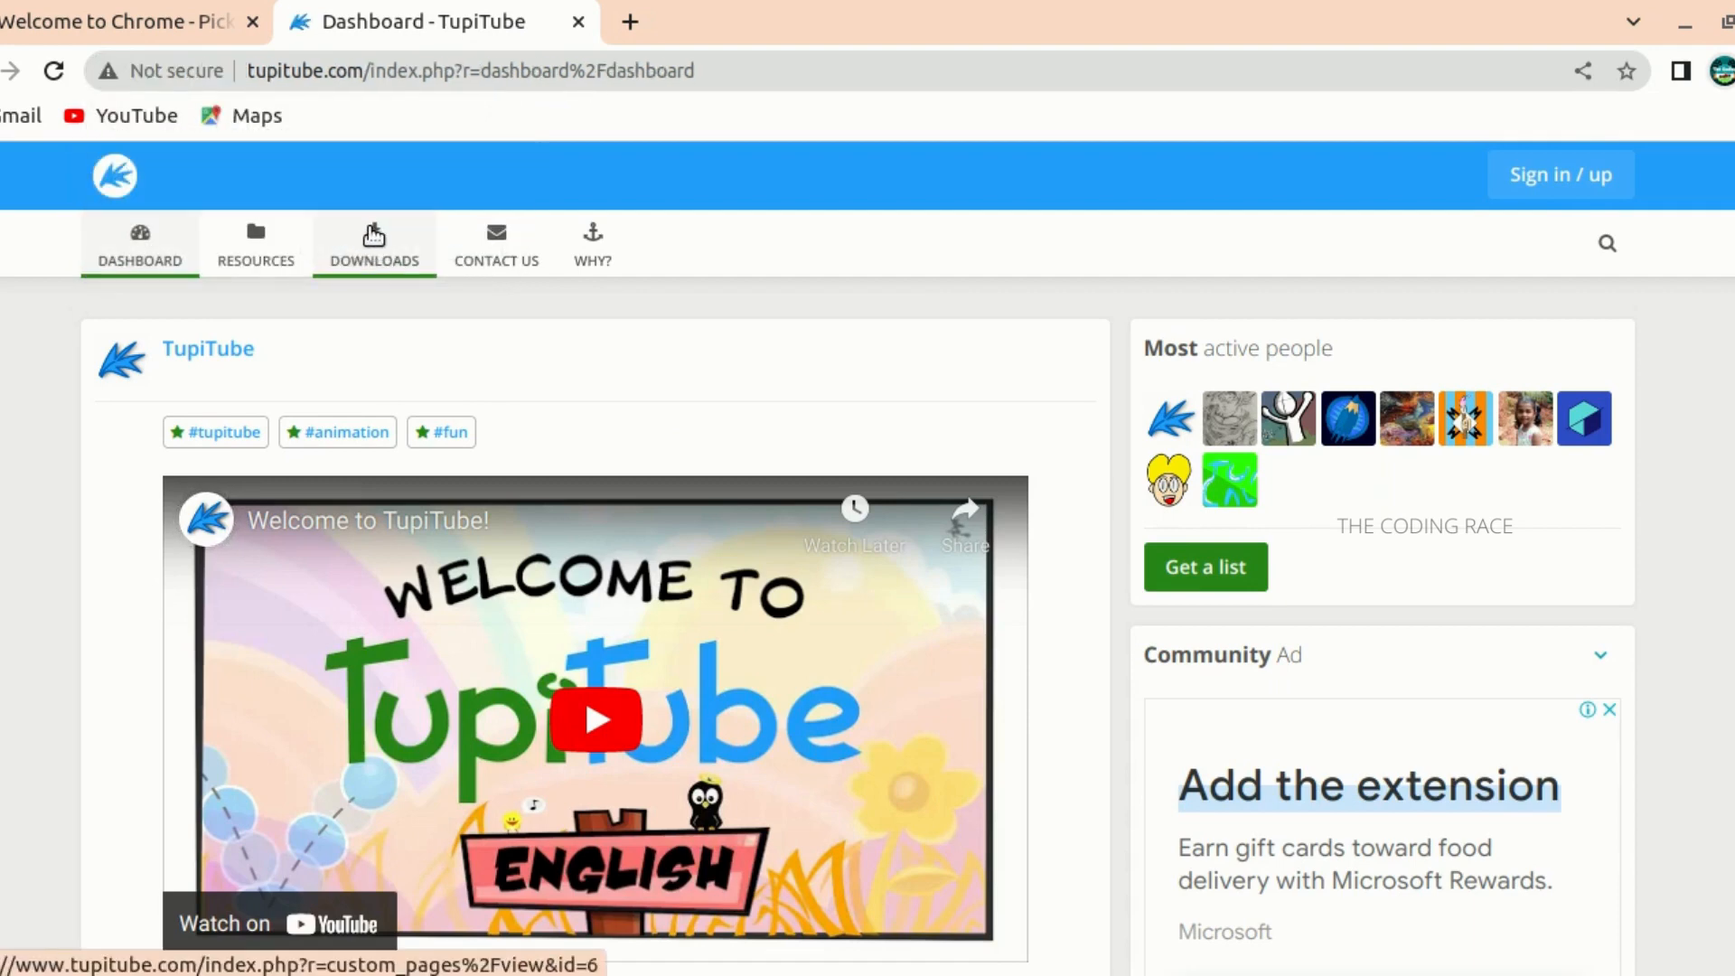
pyautogui.click(373, 235)
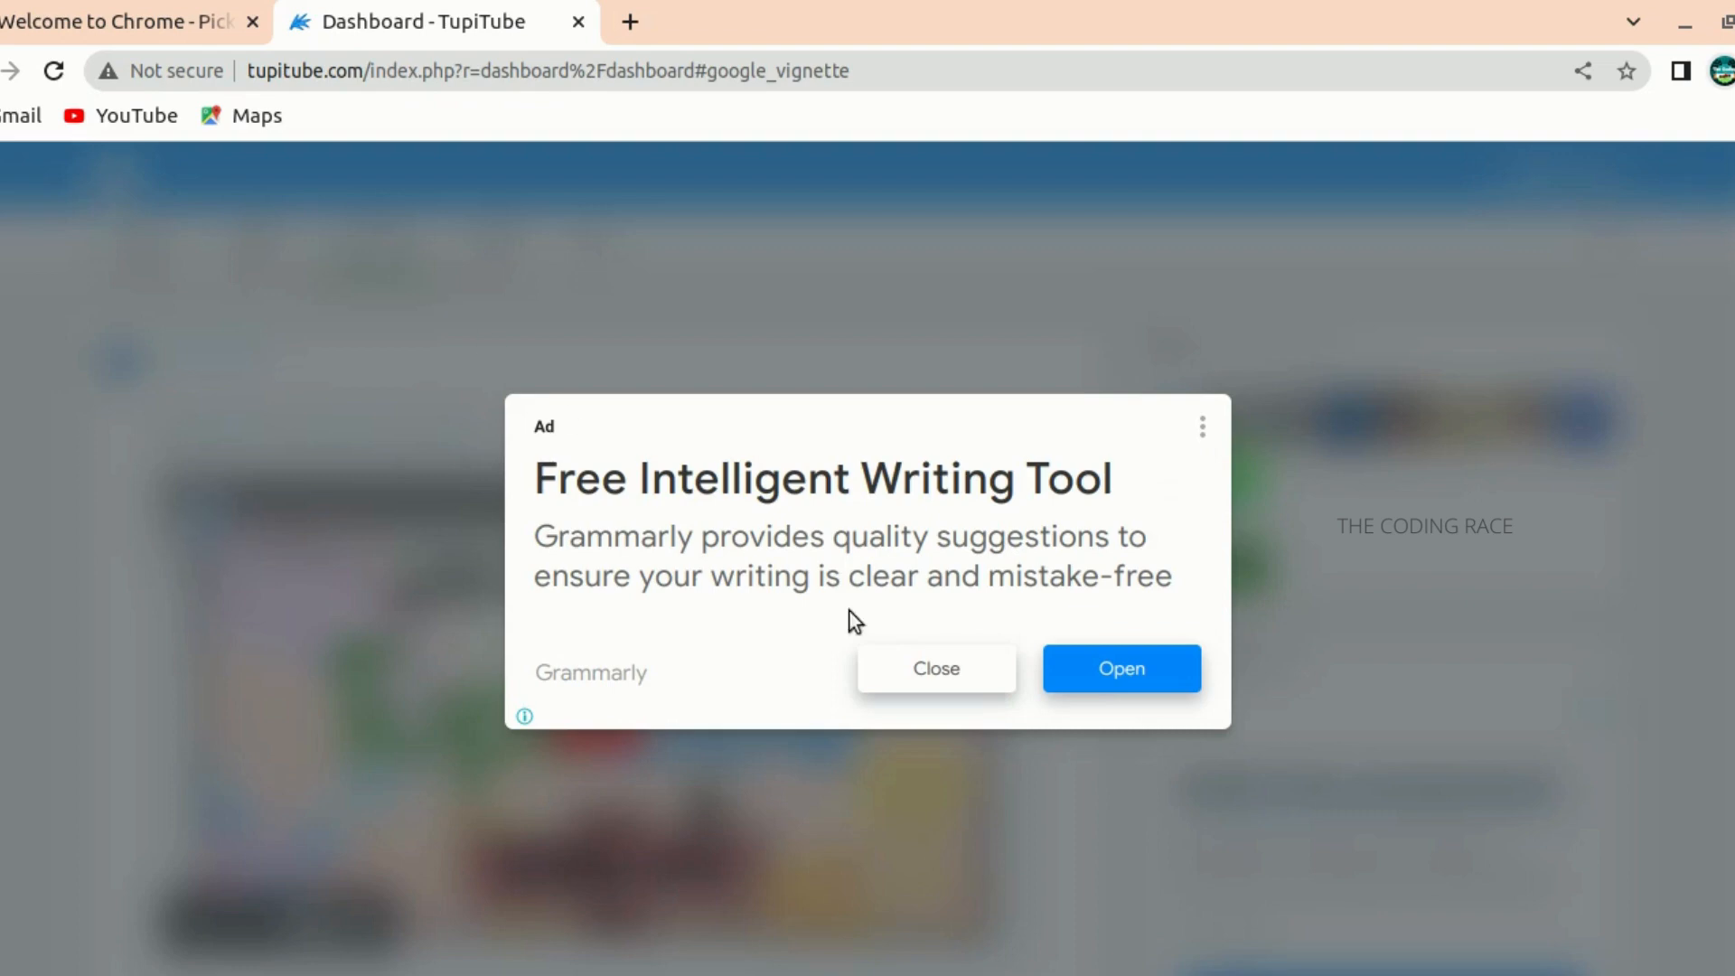
pyautogui.click(918, 678)
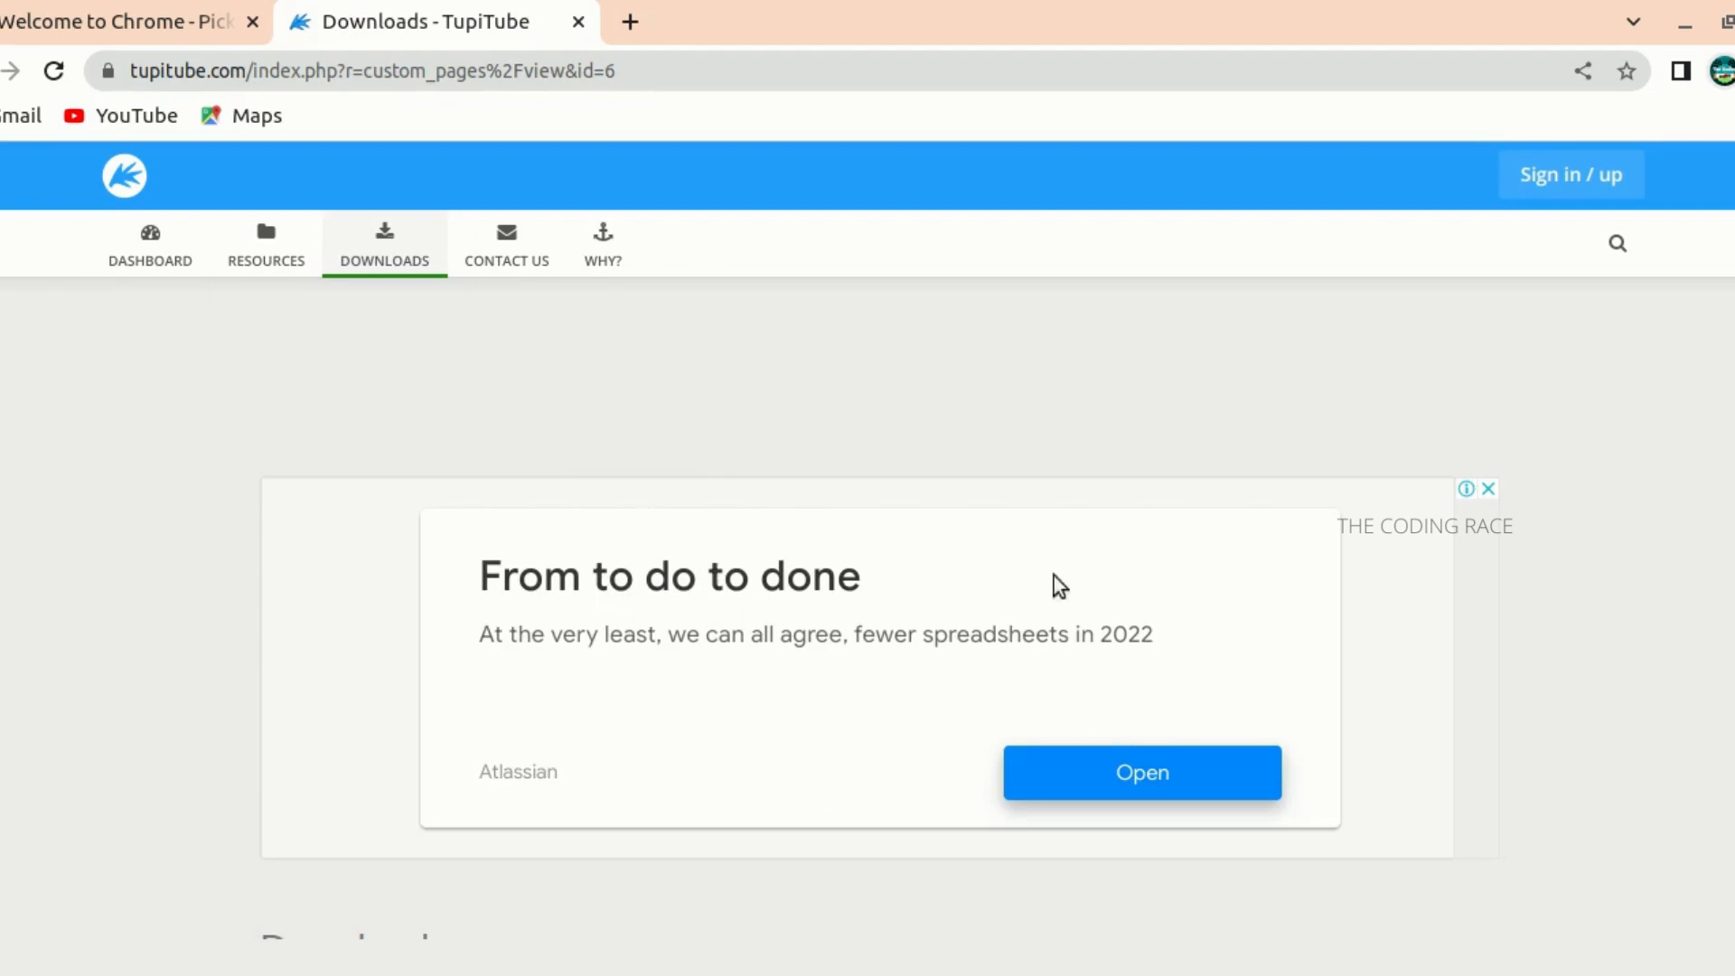
# - Open the download page for TupiTube Desk and bring the Windows, Mac OSX and Linux installers into view
pyautogui.scroll(-5, 1053, 587)
pyautogui.scroll(-3, 777, 669)
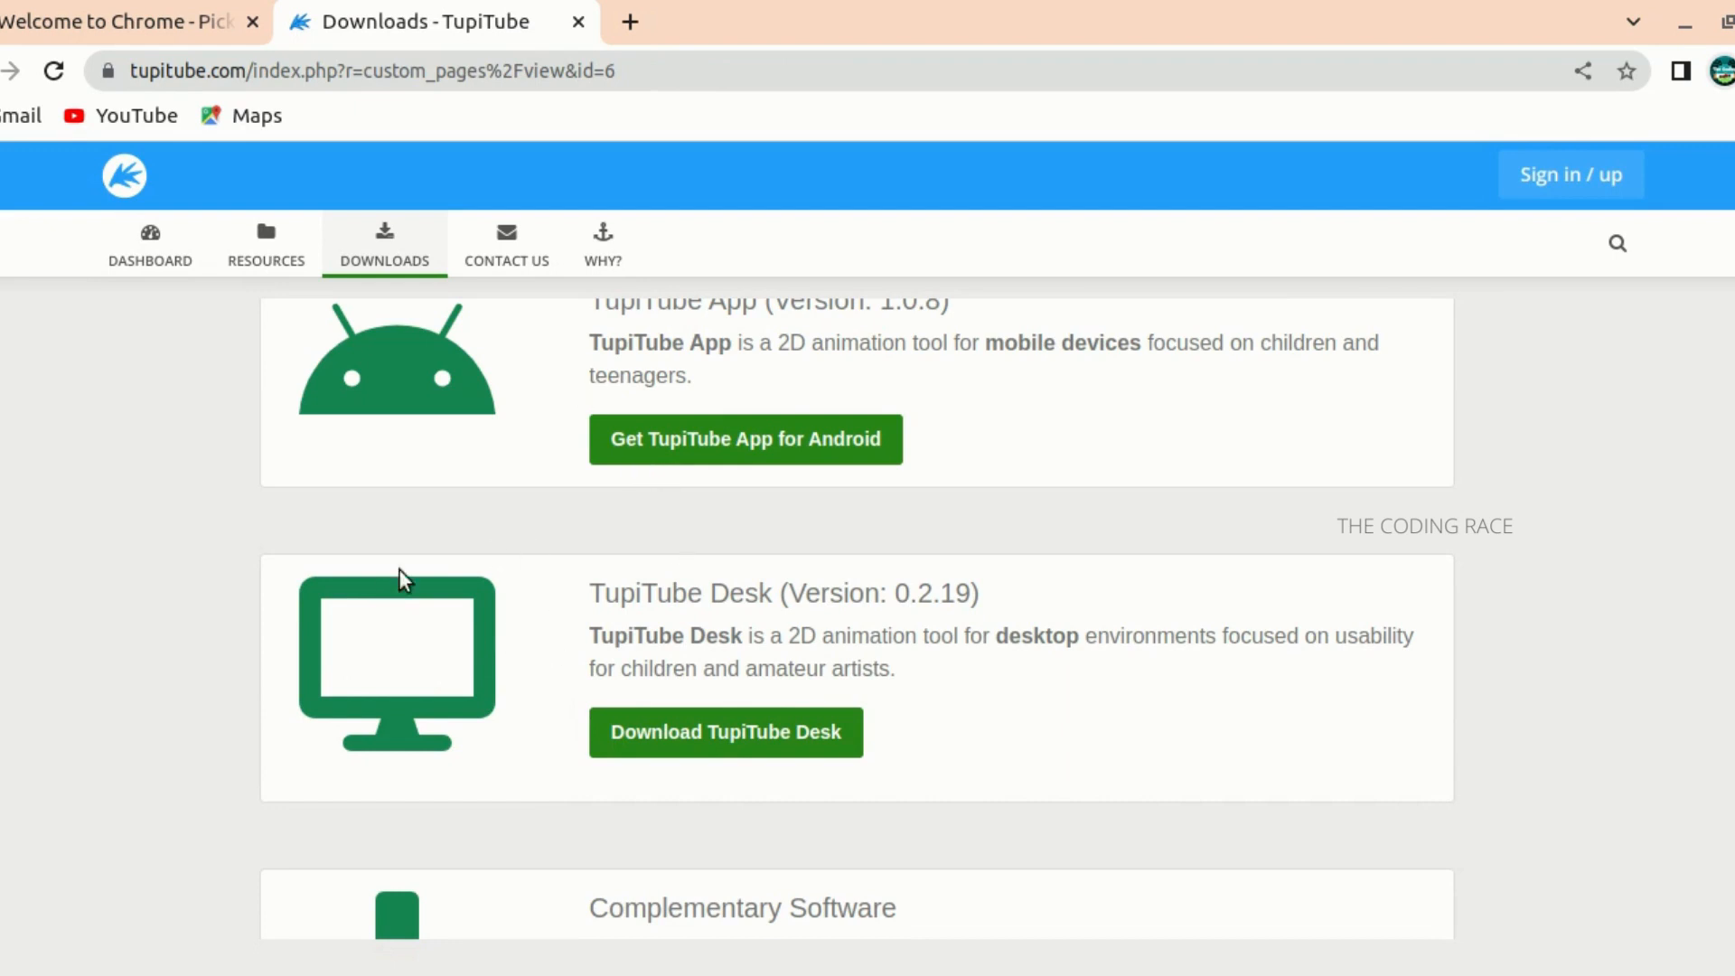
pyautogui.click(640, 732)
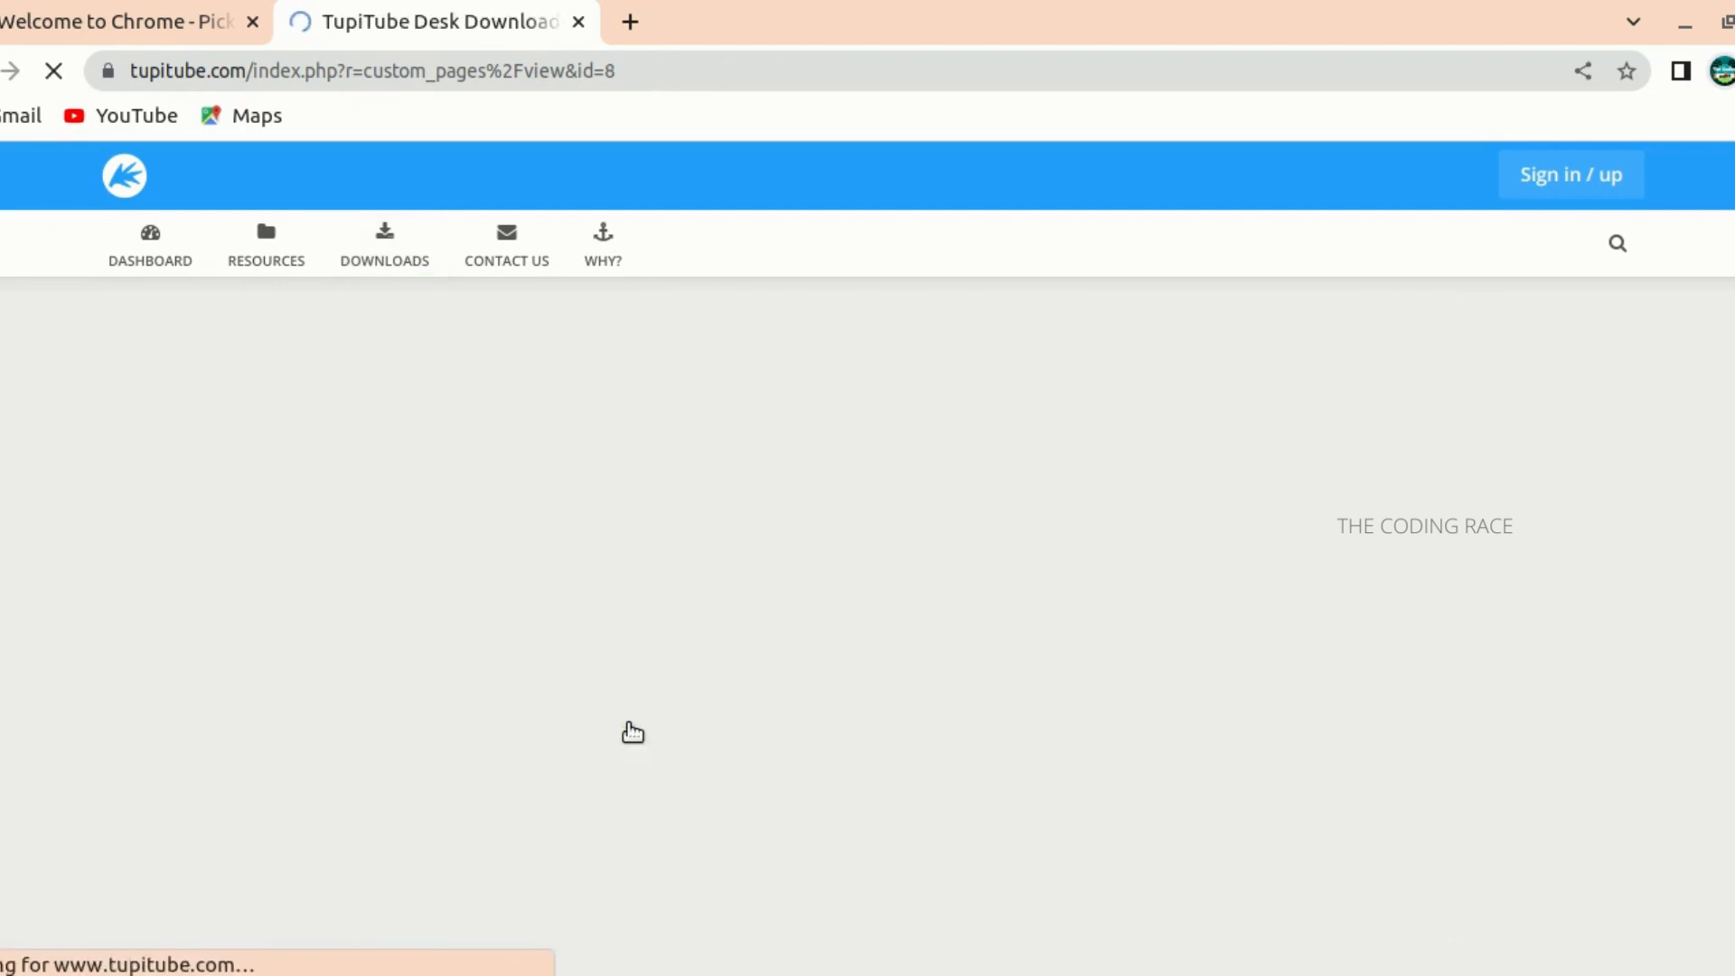
pyautogui.scroll(-2, 755, 657)
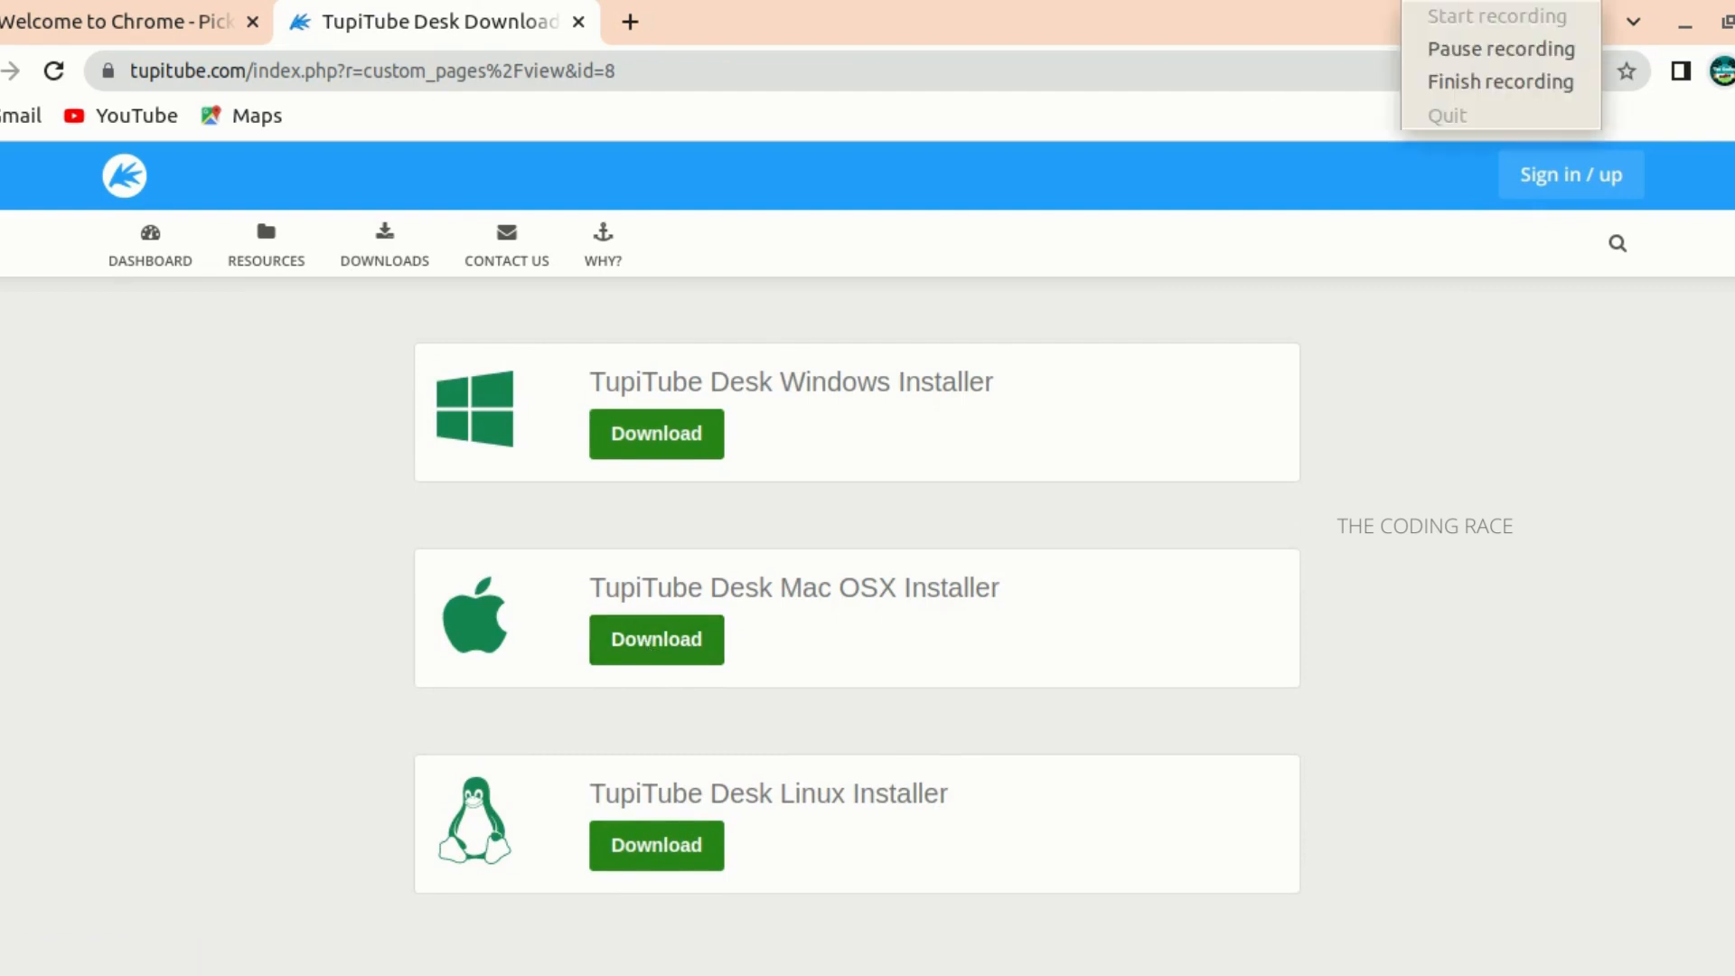
pyautogui.click(1446, 47)
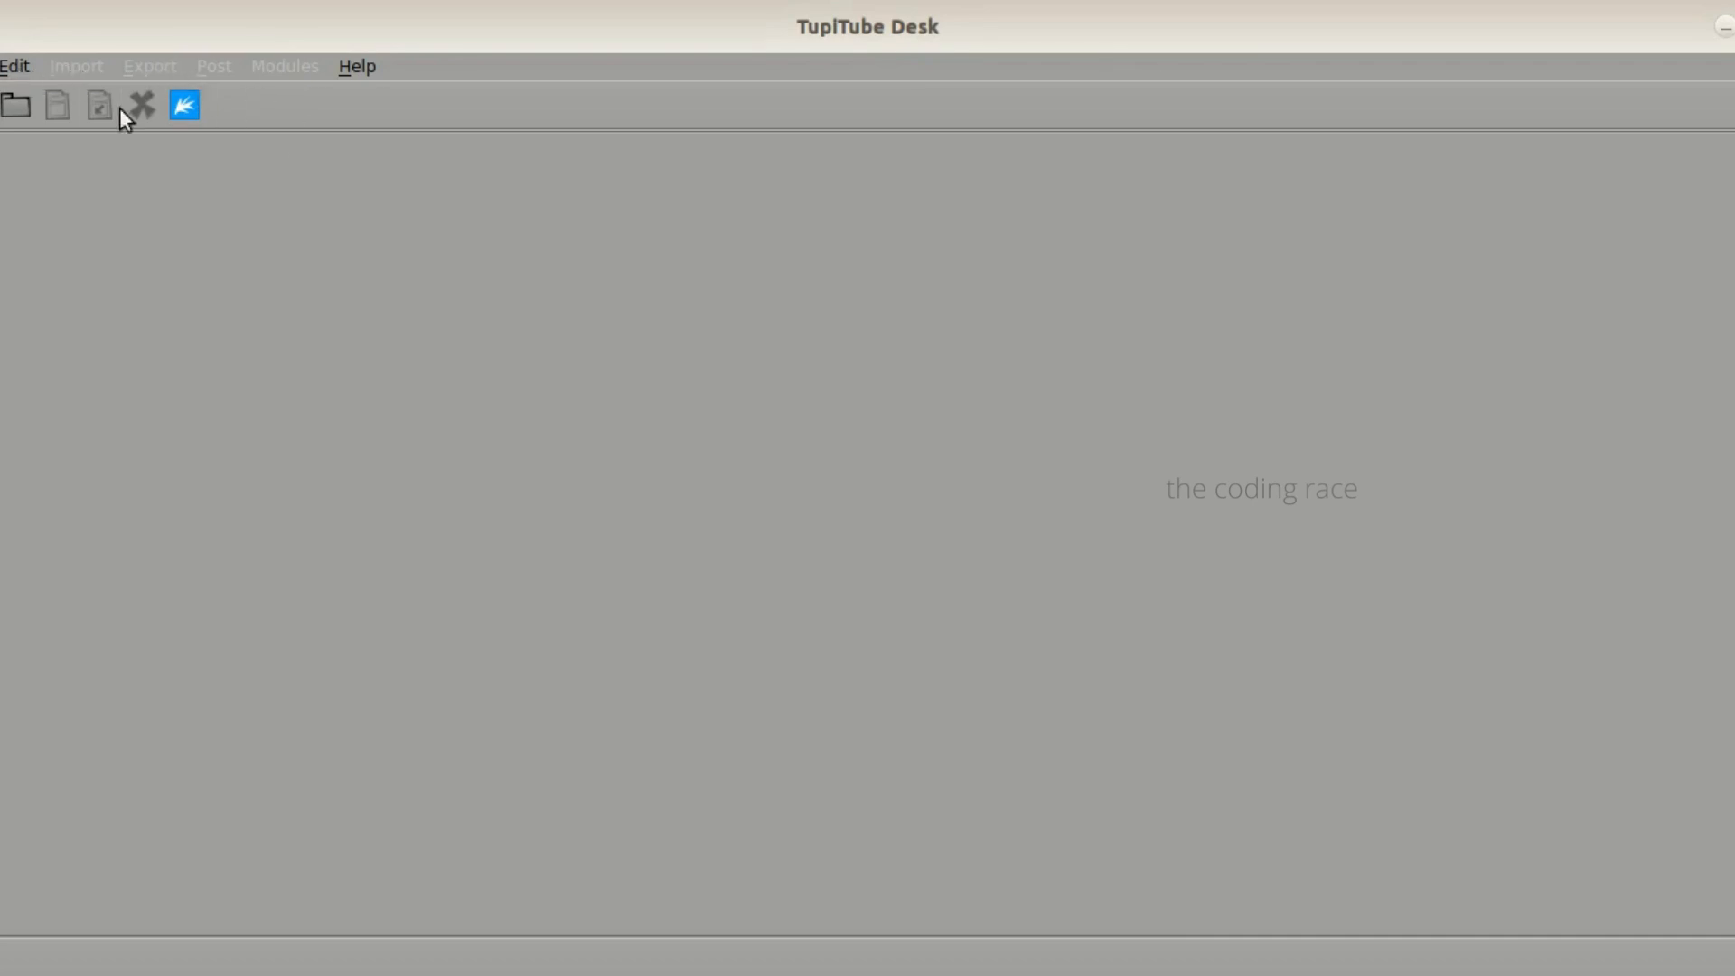
# - In TupiTube Desk, create a new project named my_project with the 1080 (Full HD) - 24 preset
pyautogui.click(0, 66)
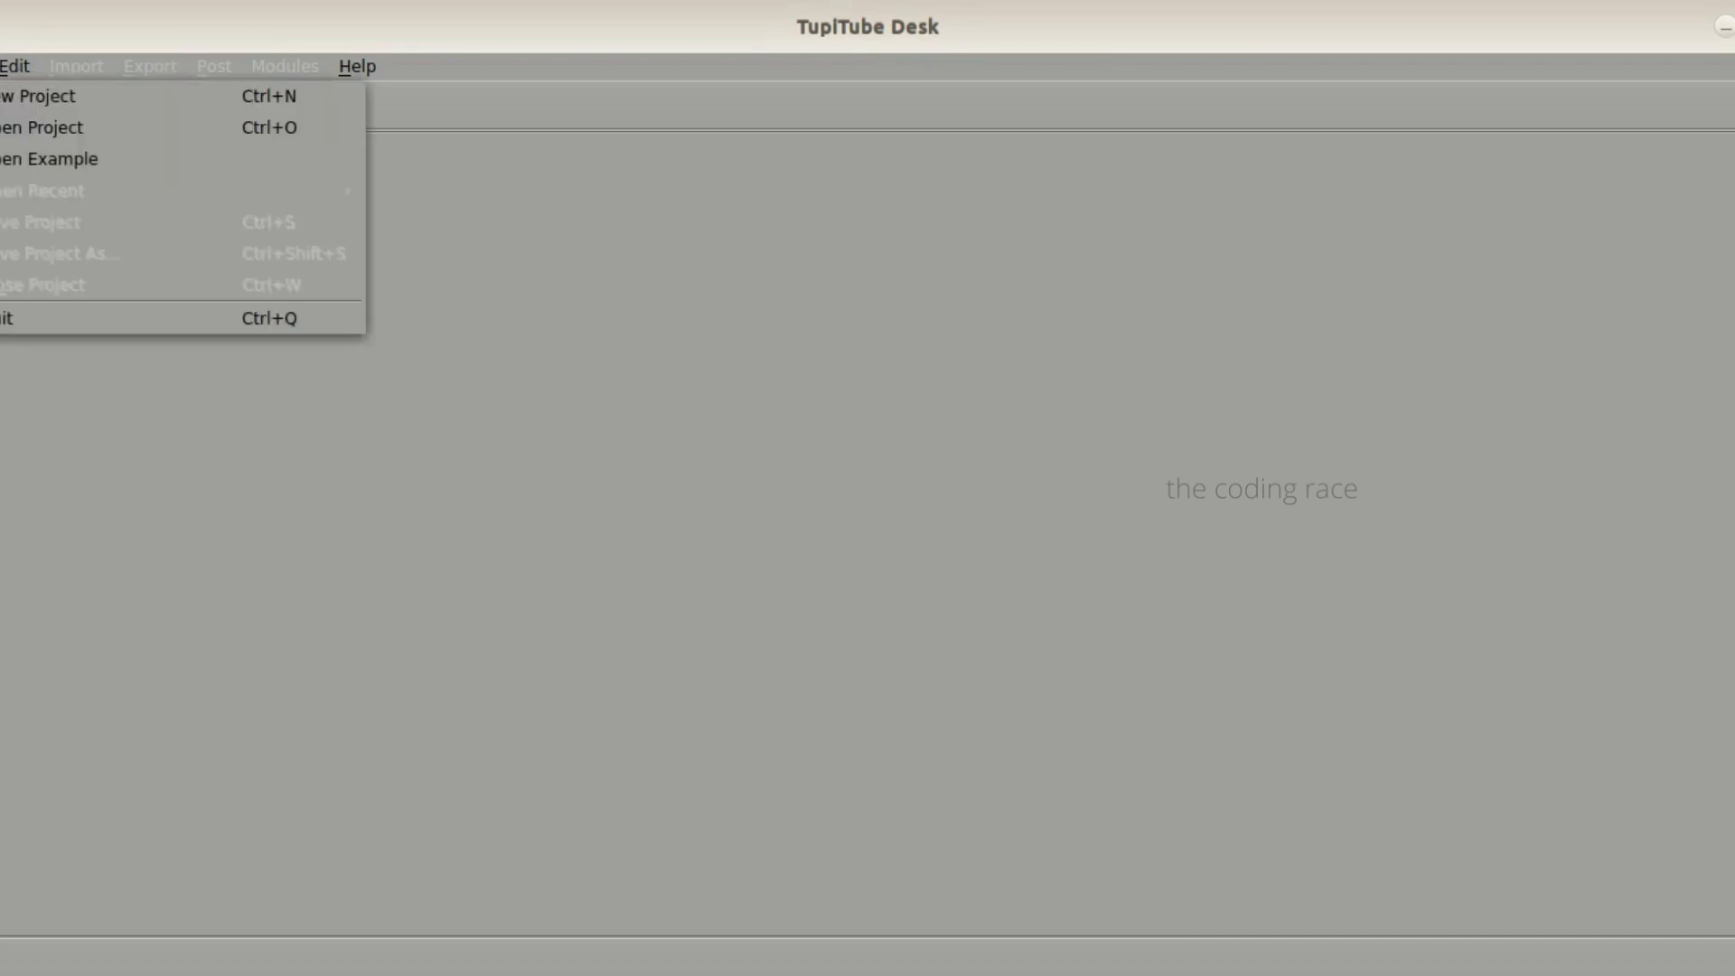
pyautogui.click(4, 97)
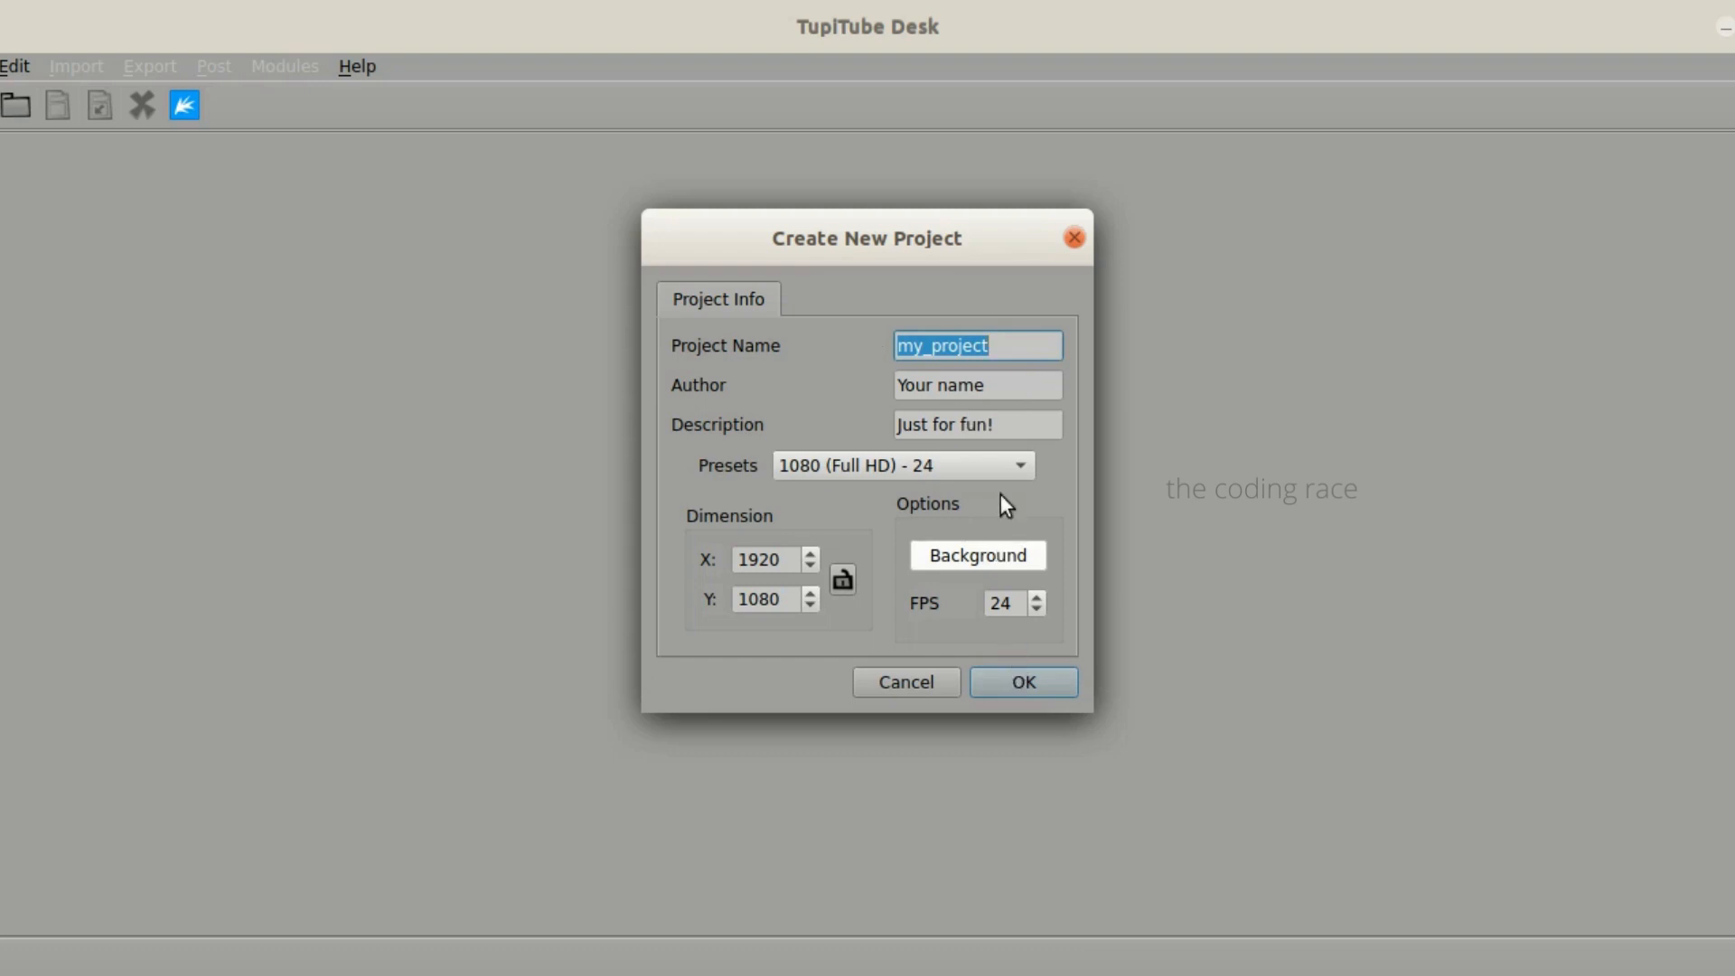
pyautogui.click(1023, 682)
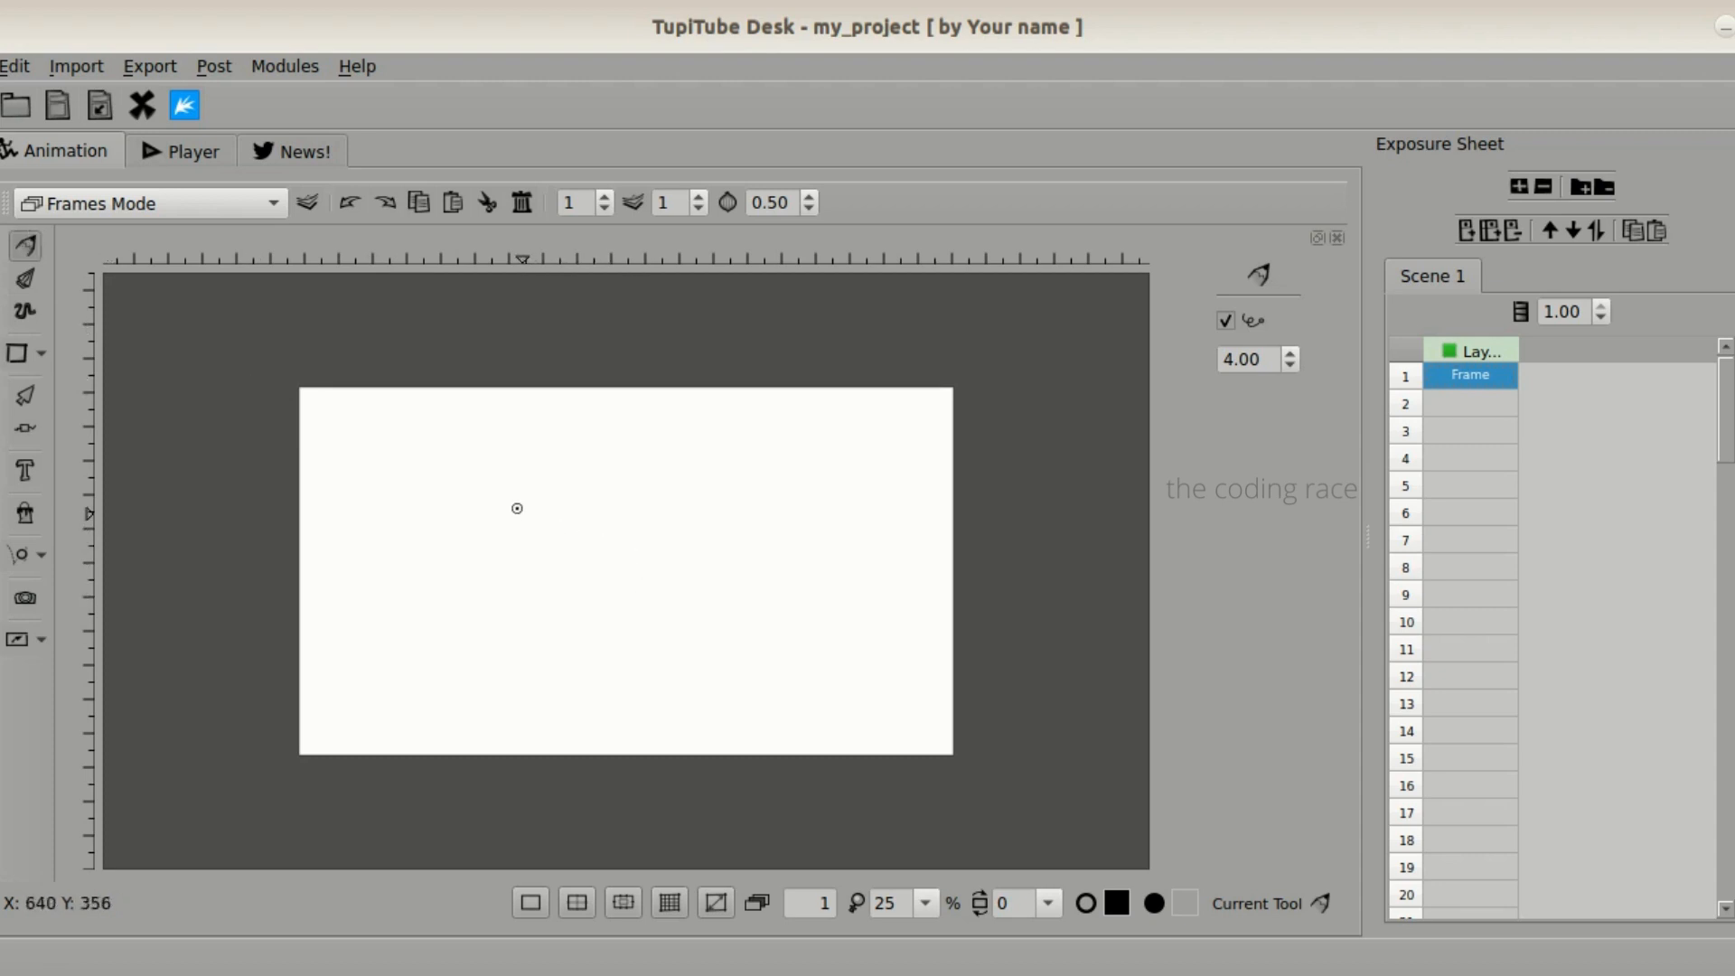
# - Draw a freehand leaf outline with inner veins and a short horizontal stem at its upper-left end in frame 1
pyautogui.moveTo(501, 476)
pyautogui.mouseDown()
pyautogui.moveTo(520, 552)
pyautogui.moveTo(604, 620)
pyautogui.moveTo(689, 643)
pyautogui.mouseUp()
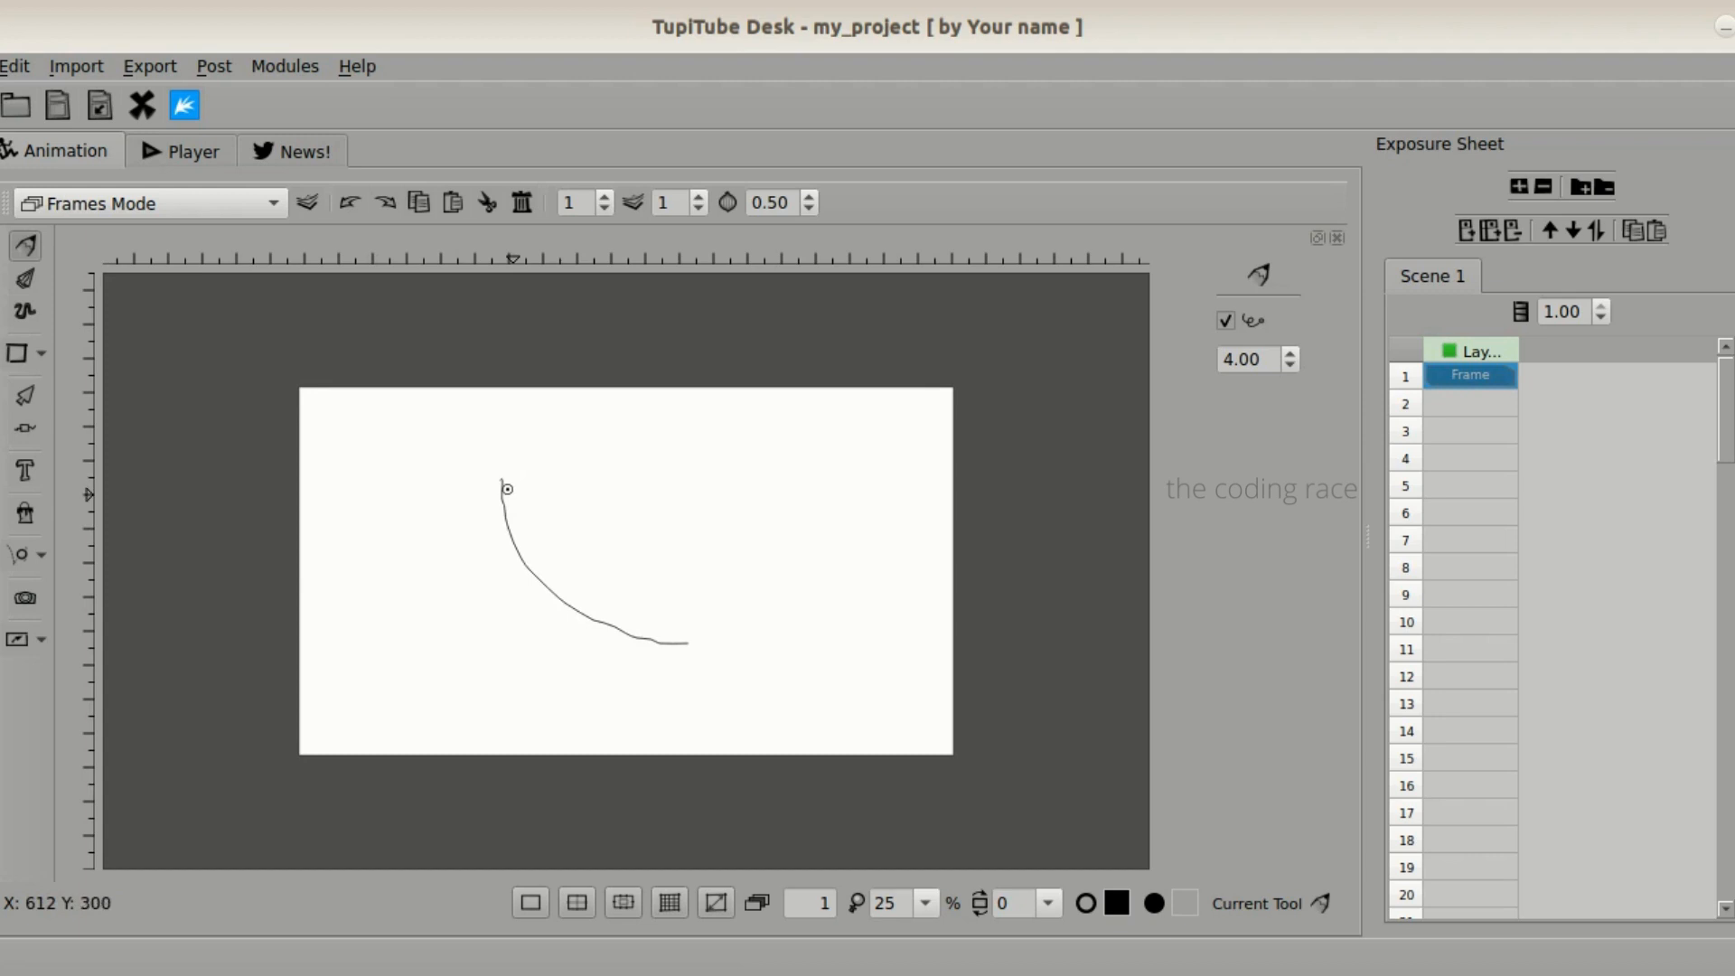
pyautogui.moveTo(501, 485)
pyautogui.mouseDown()
pyautogui.moveTo(571, 484)
pyautogui.moveTo(648, 526)
pyautogui.moveTo(698, 592)
pyautogui.moveTo(704, 637)
pyautogui.moveTo(542, 503)
pyautogui.moveTo(591, 602)
pyautogui.mouseUp()
pyautogui.moveTo(592, 540)
pyautogui.mouseDown()
pyautogui.moveTo(643, 551)
pyautogui.moveTo(623, 617)
pyautogui.moveTo(666, 594)
pyautogui.mouseUp()
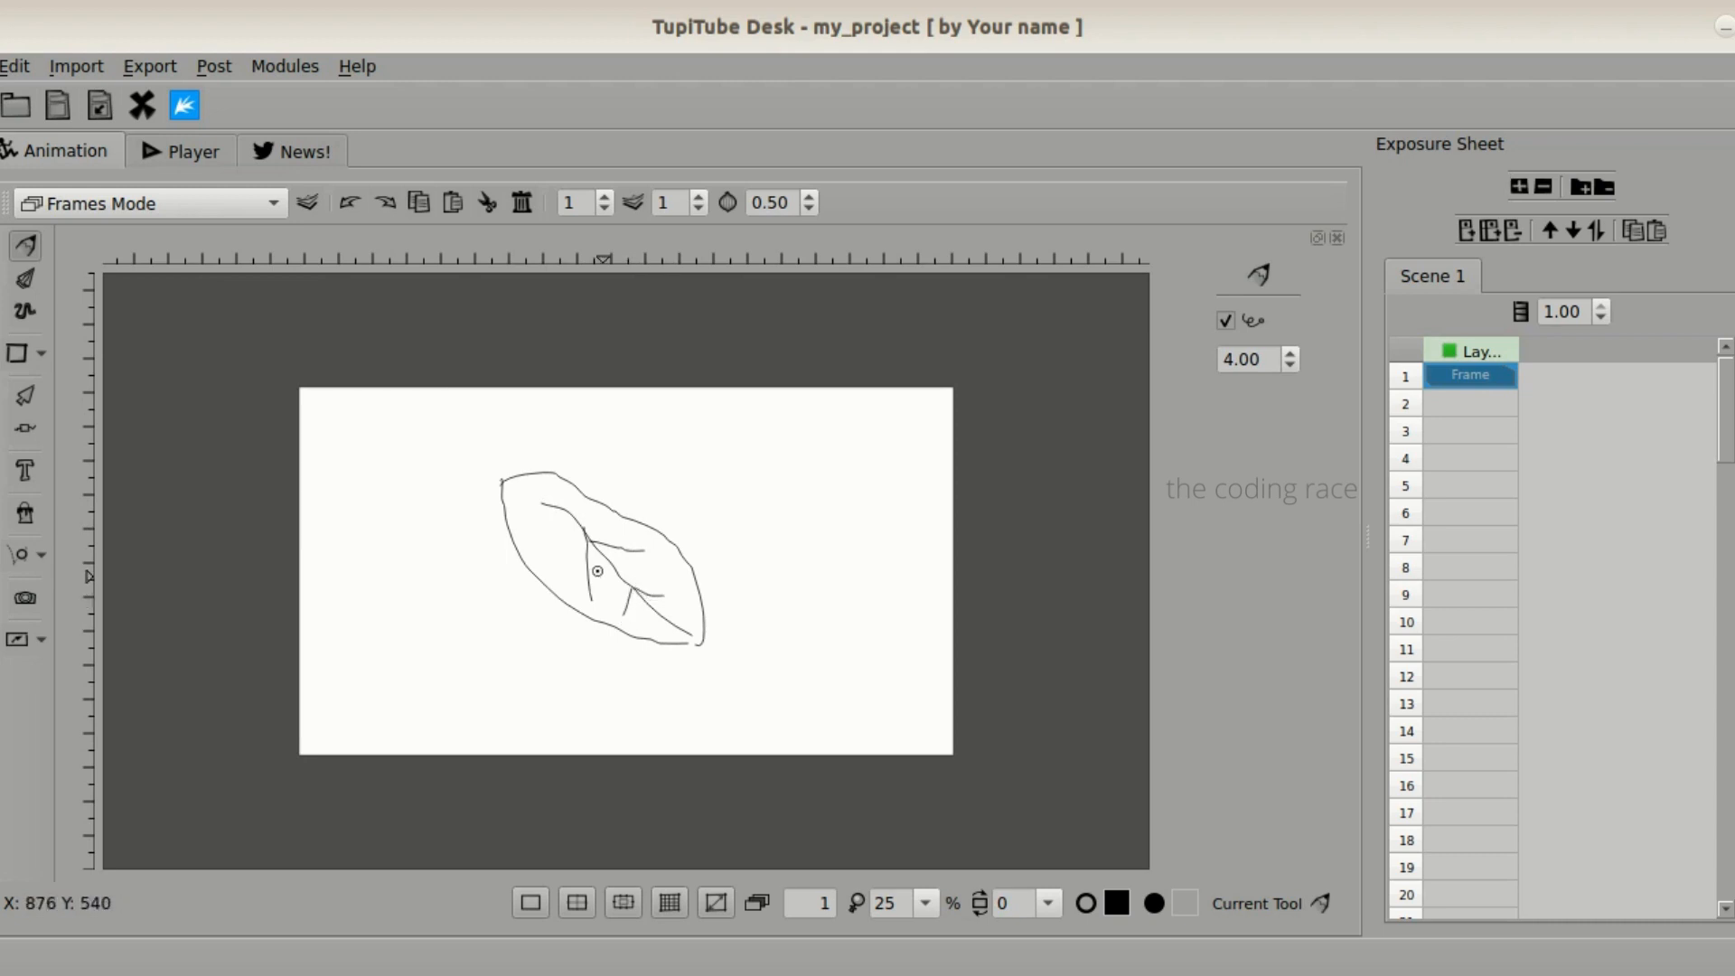
pyautogui.moveTo(506, 488); pyautogui.dragTo(431, 488)
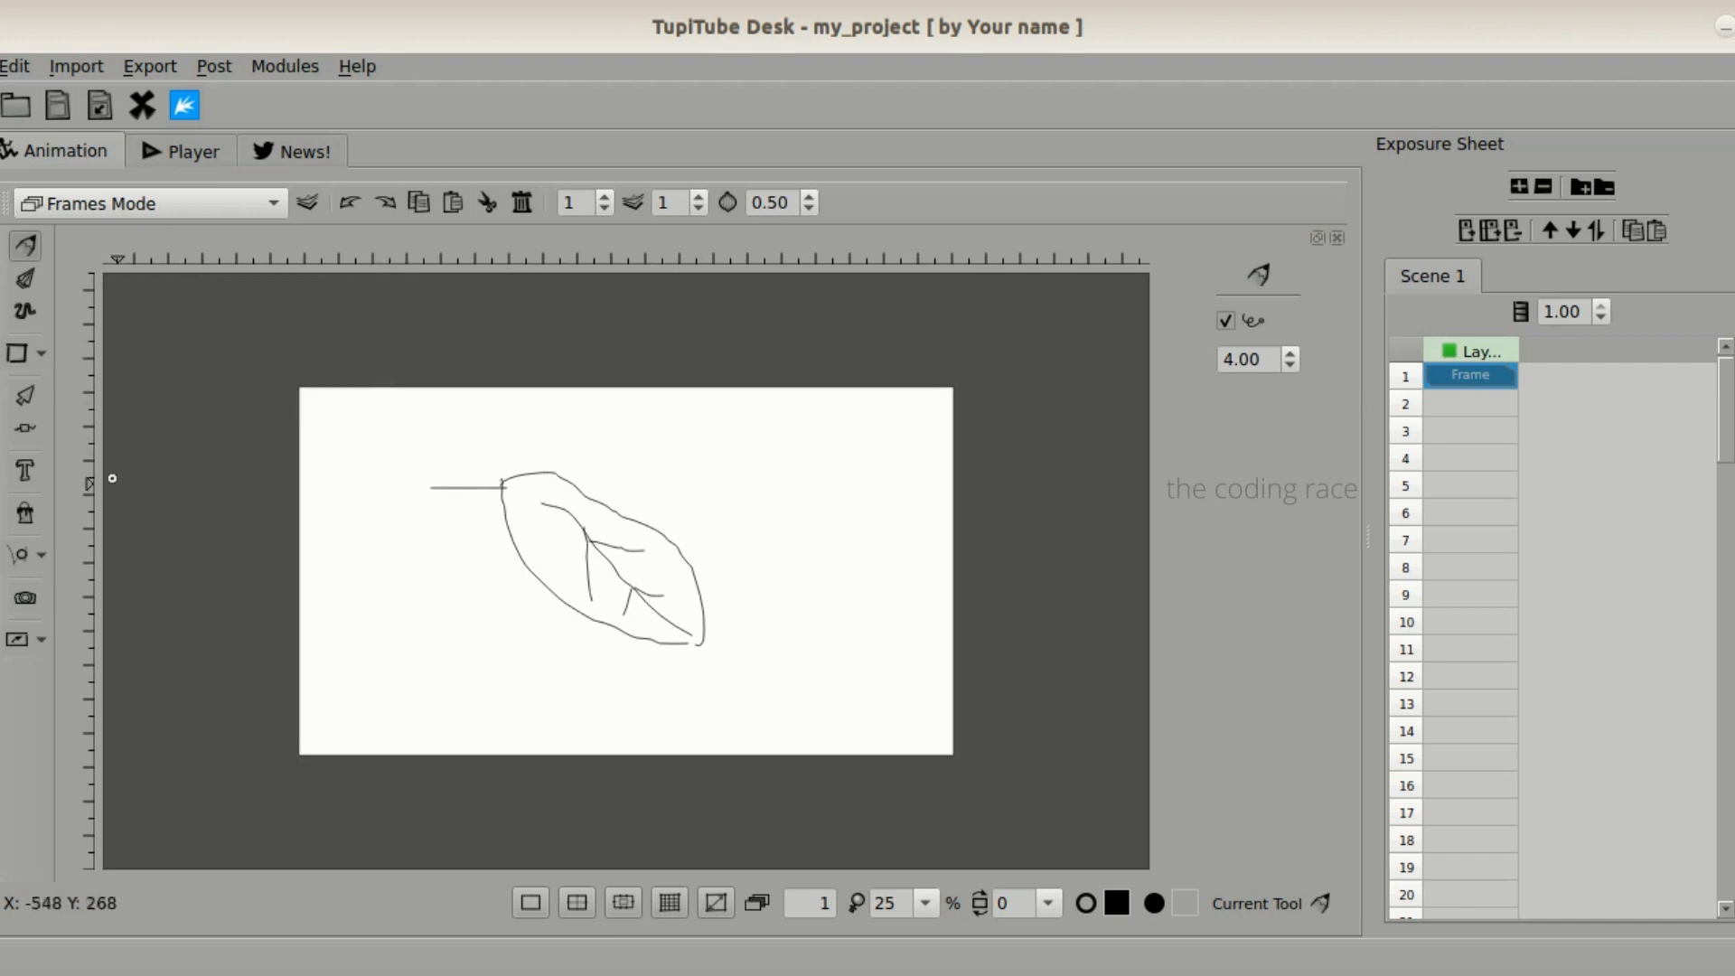
# - Select all the strokes of the leaf drawing and group them into one object
pyautogui.click(25, 393)
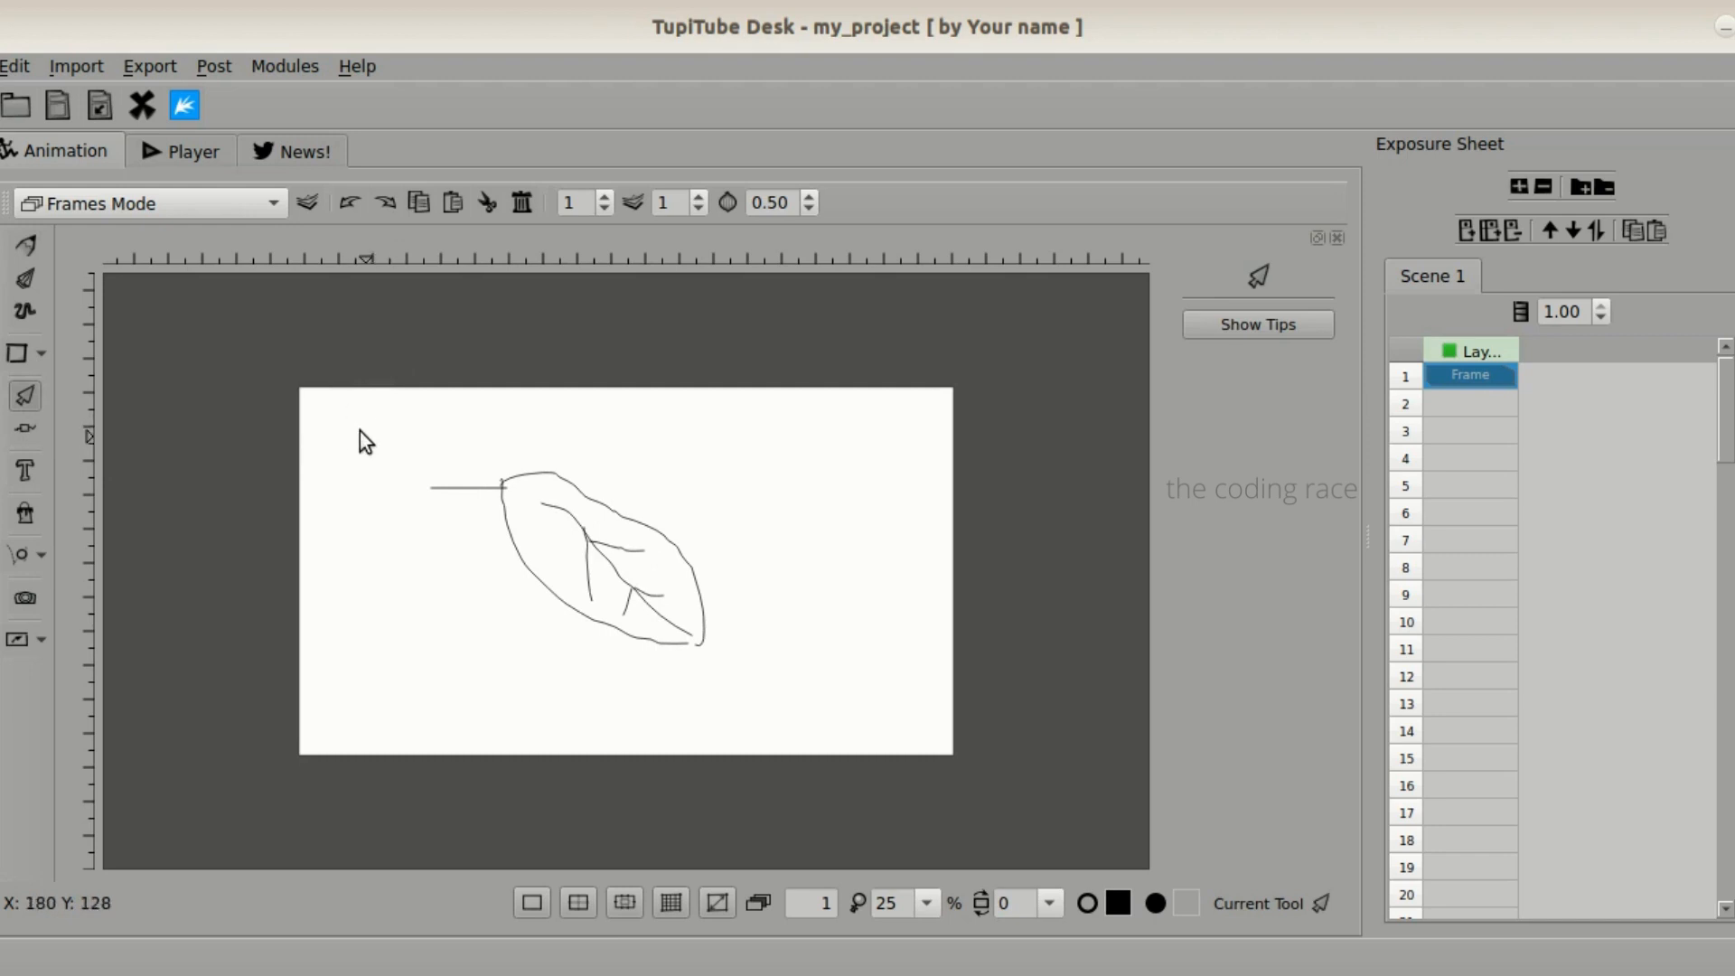
pyautogui.moveTo(360, 431)
pyautogui.mouseDown()
pyautogui.moveTo(524, 542)
pyautogui.moveTo(721, 621)
pyautogui.moveTo(788, 684)
pyautogui.mouseUp()
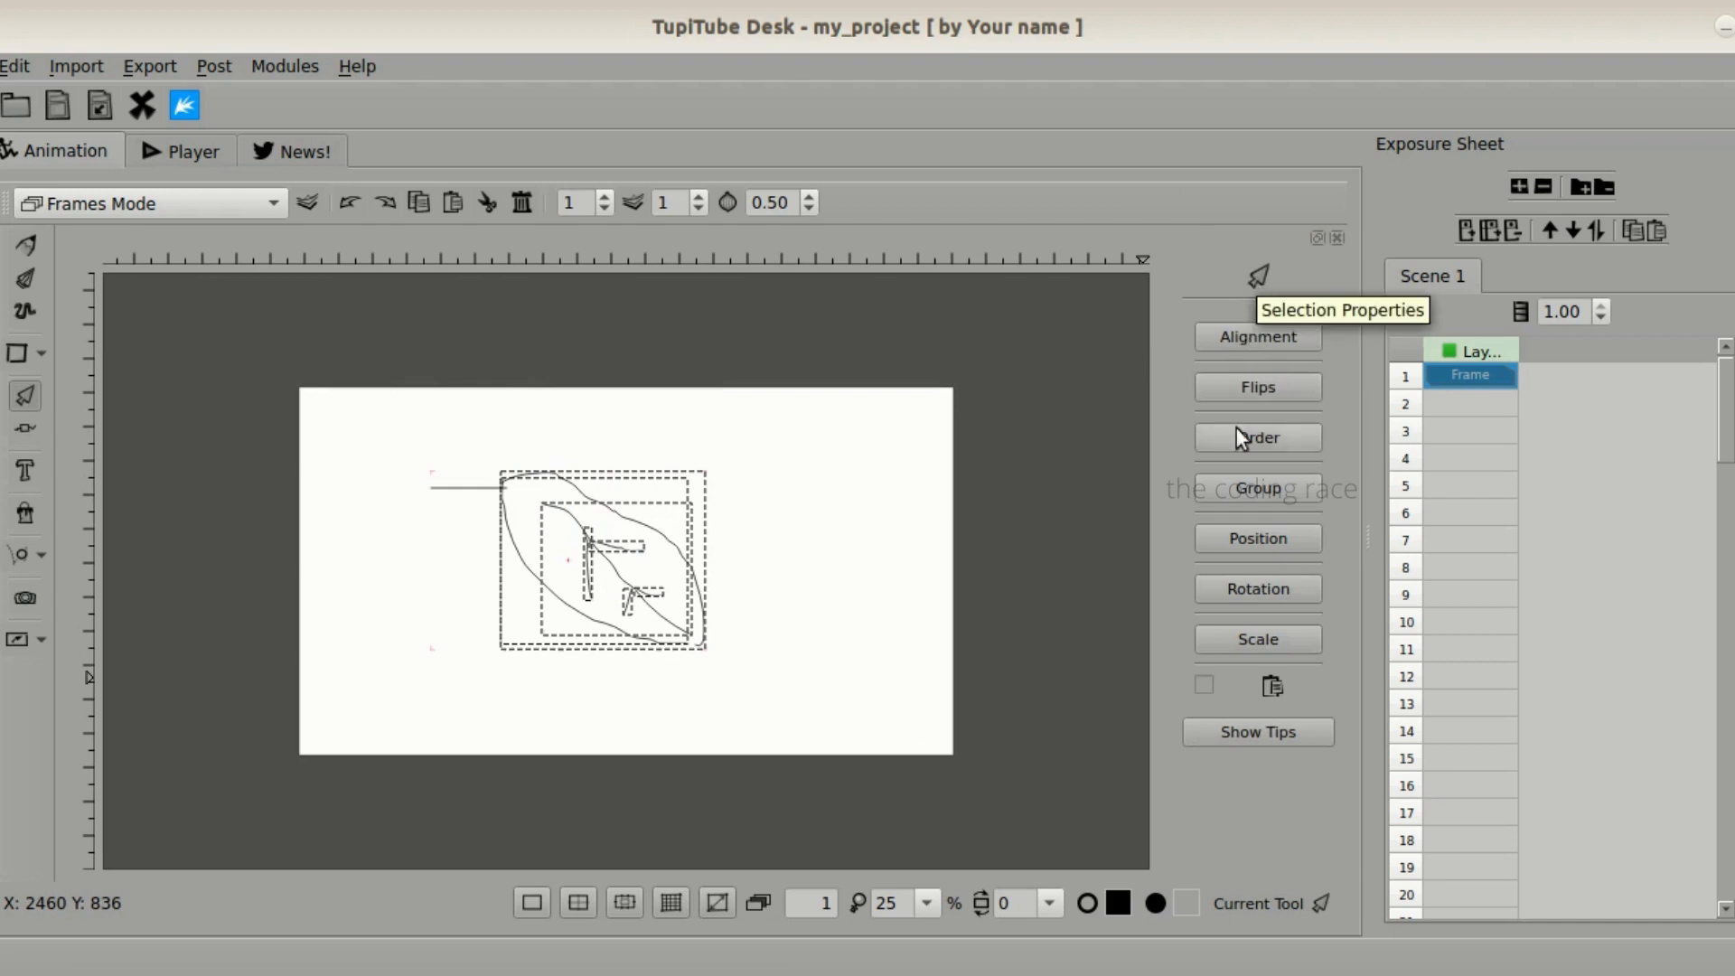
pyautogui.click(1244, 490)
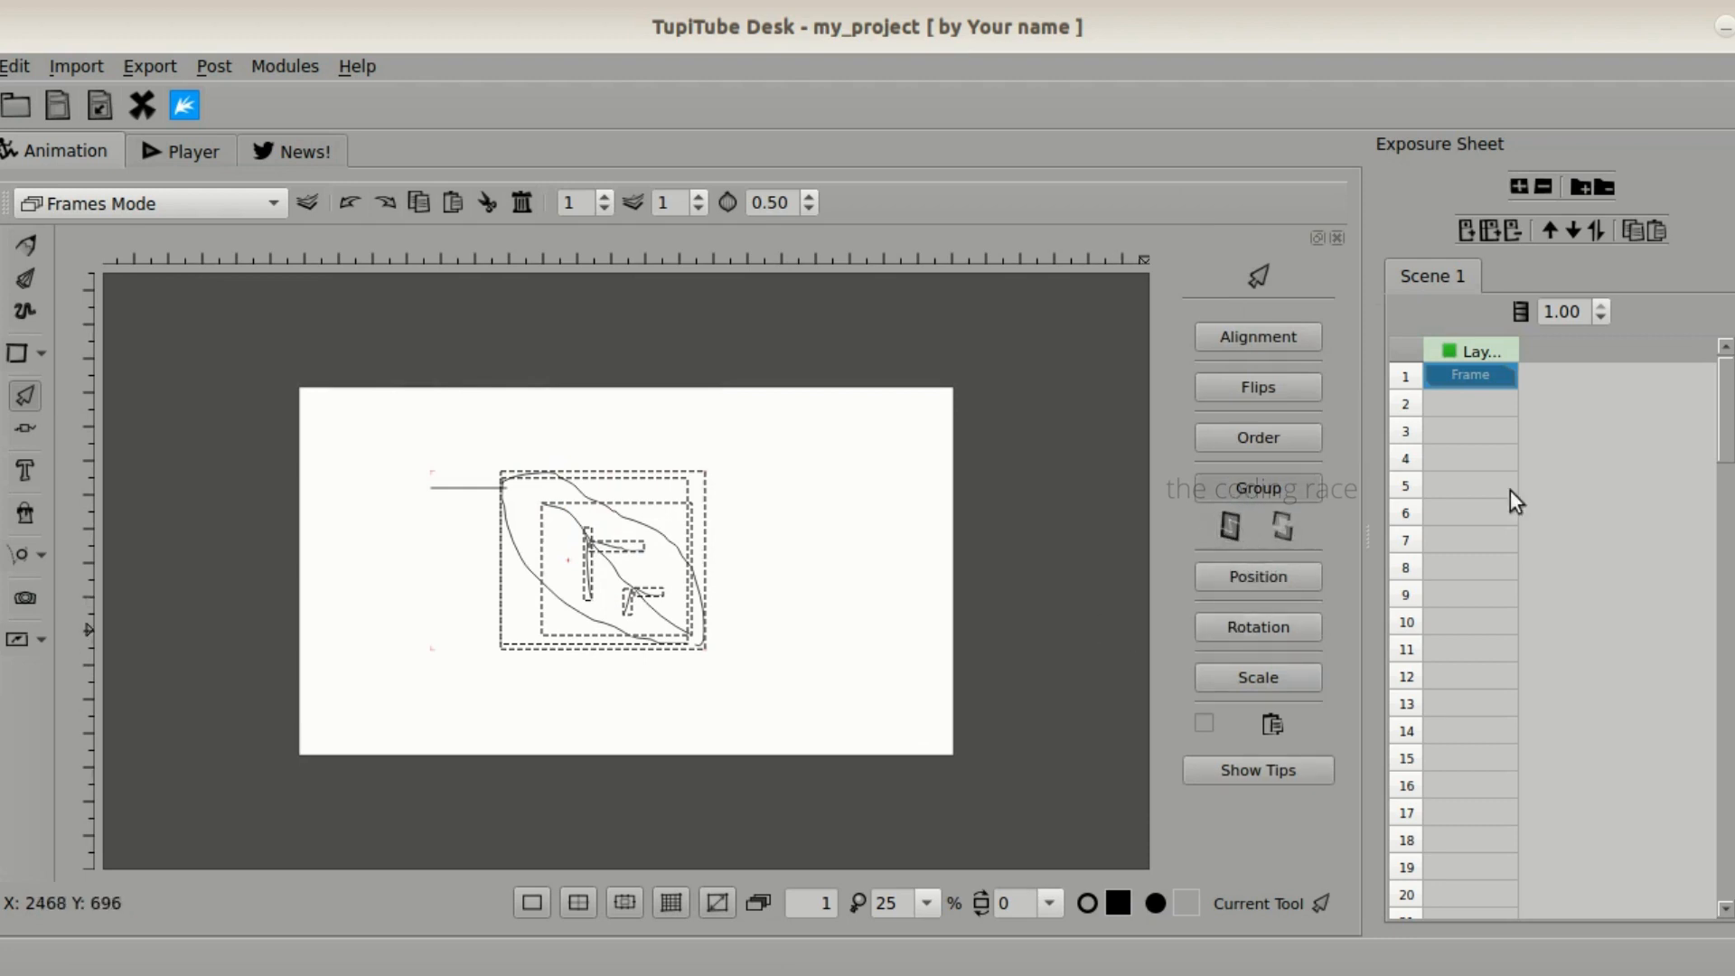
pyautogui.click(1230, 529)
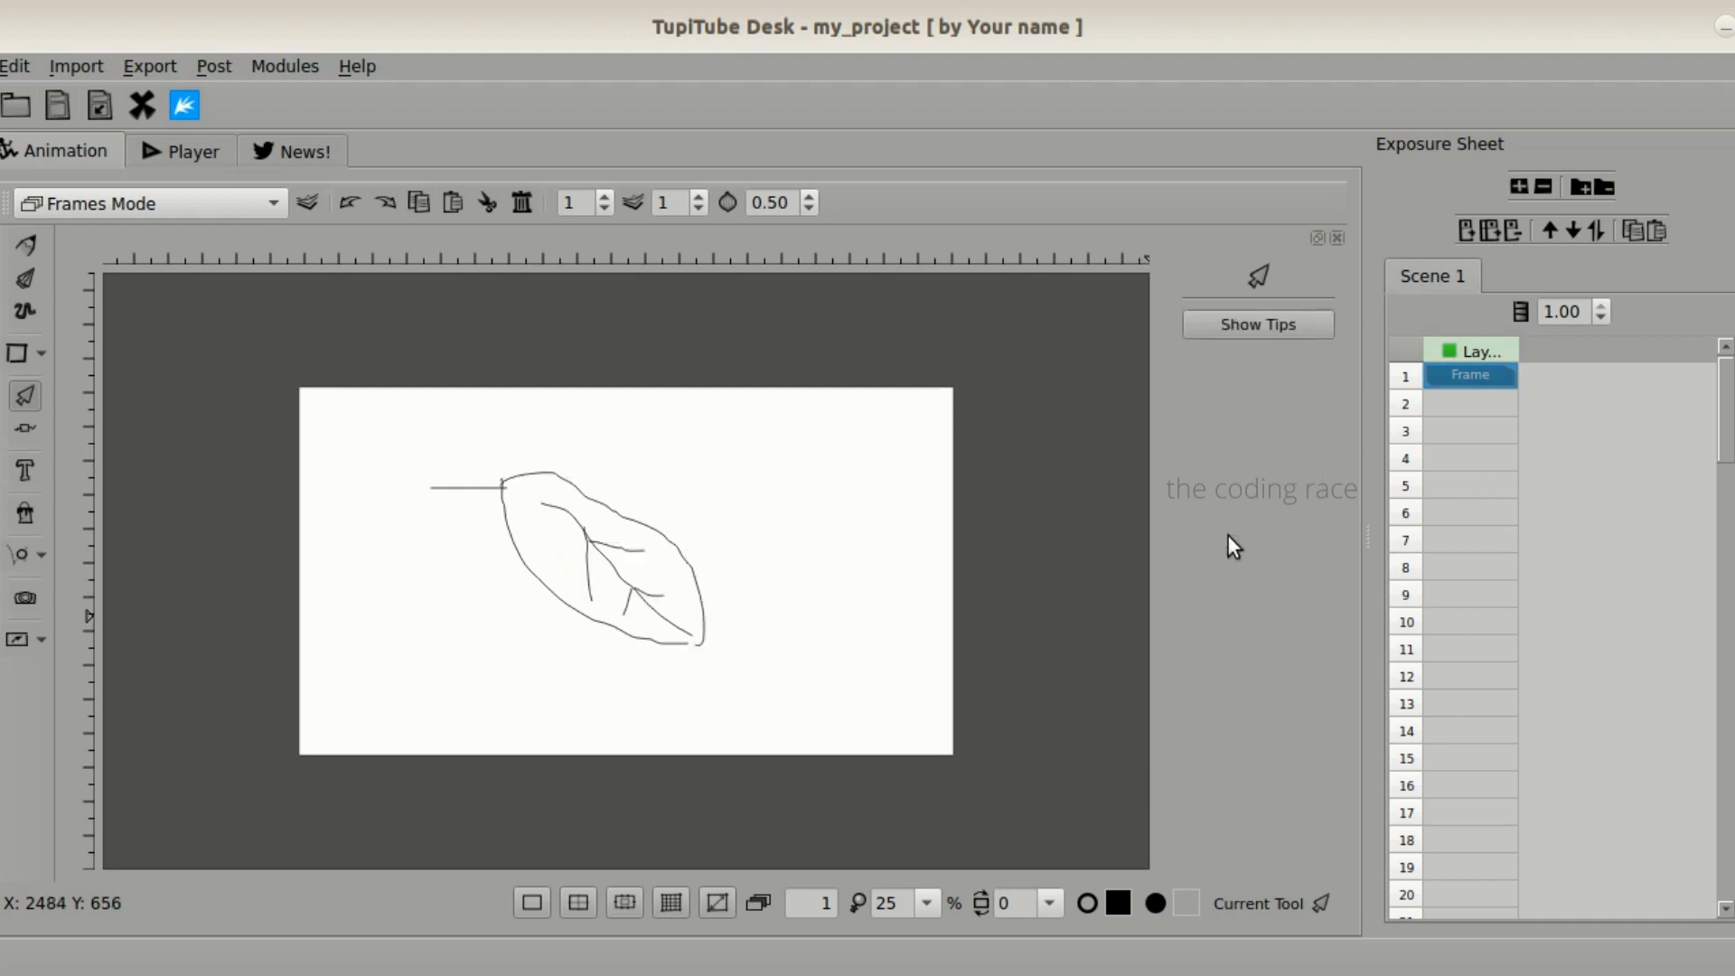
# - Scale the grouped leaf down, place it near the canvas's top edge slightly right of centre, and deselect it
pyautogui.click(584, 600)
pyautogui.moveTo(585, 622); pyautogui.dragTo(566, 568)
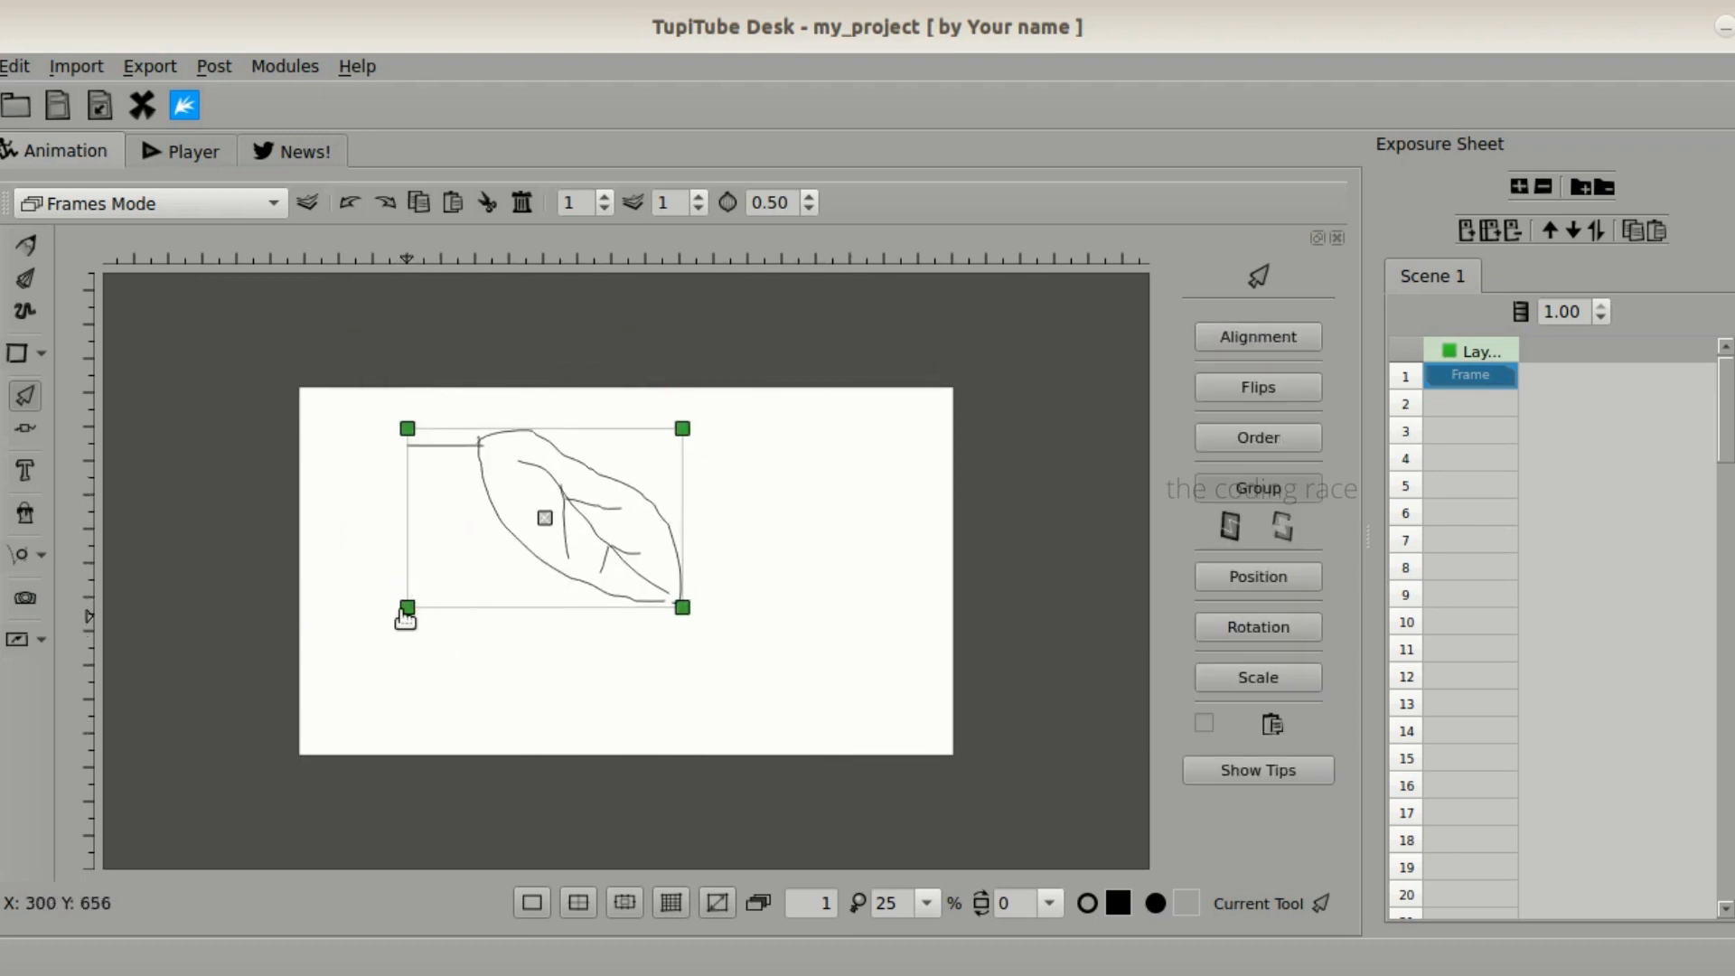
pyautogui.moveTo(406, 610); pyautogui.dragTo(468, 575)
pyautogui.moveTo(587, 526); pyautogui.dragTo(785, 467)
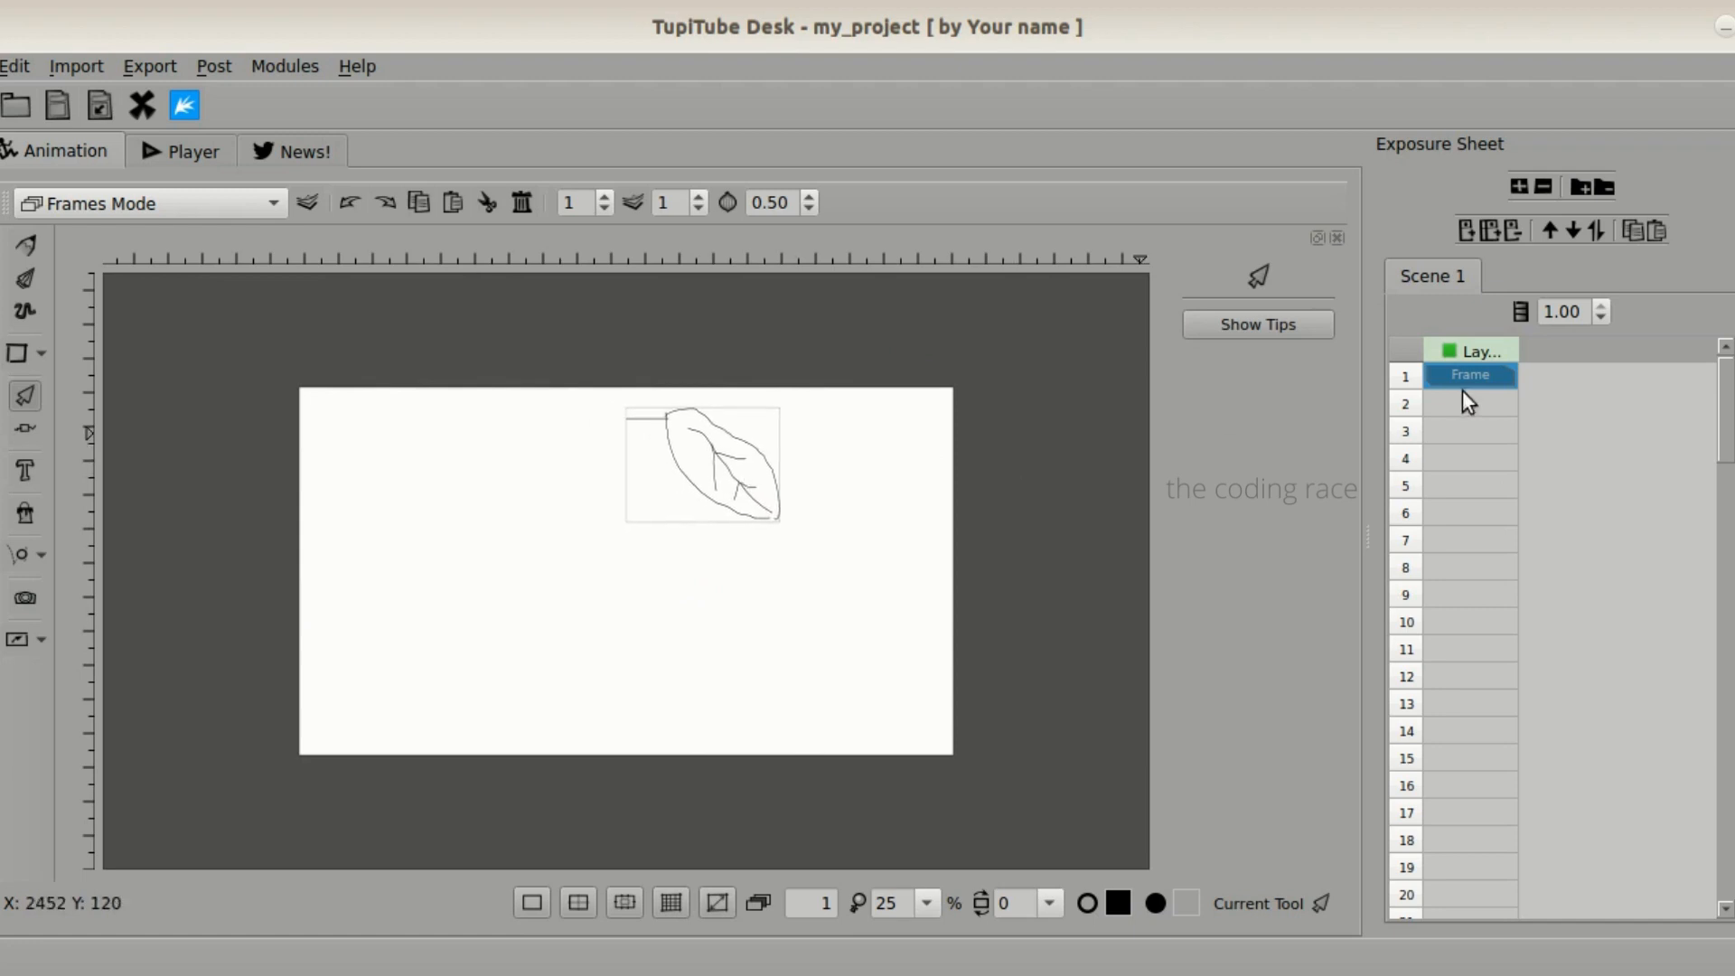
pyautogui.click(903, 528)
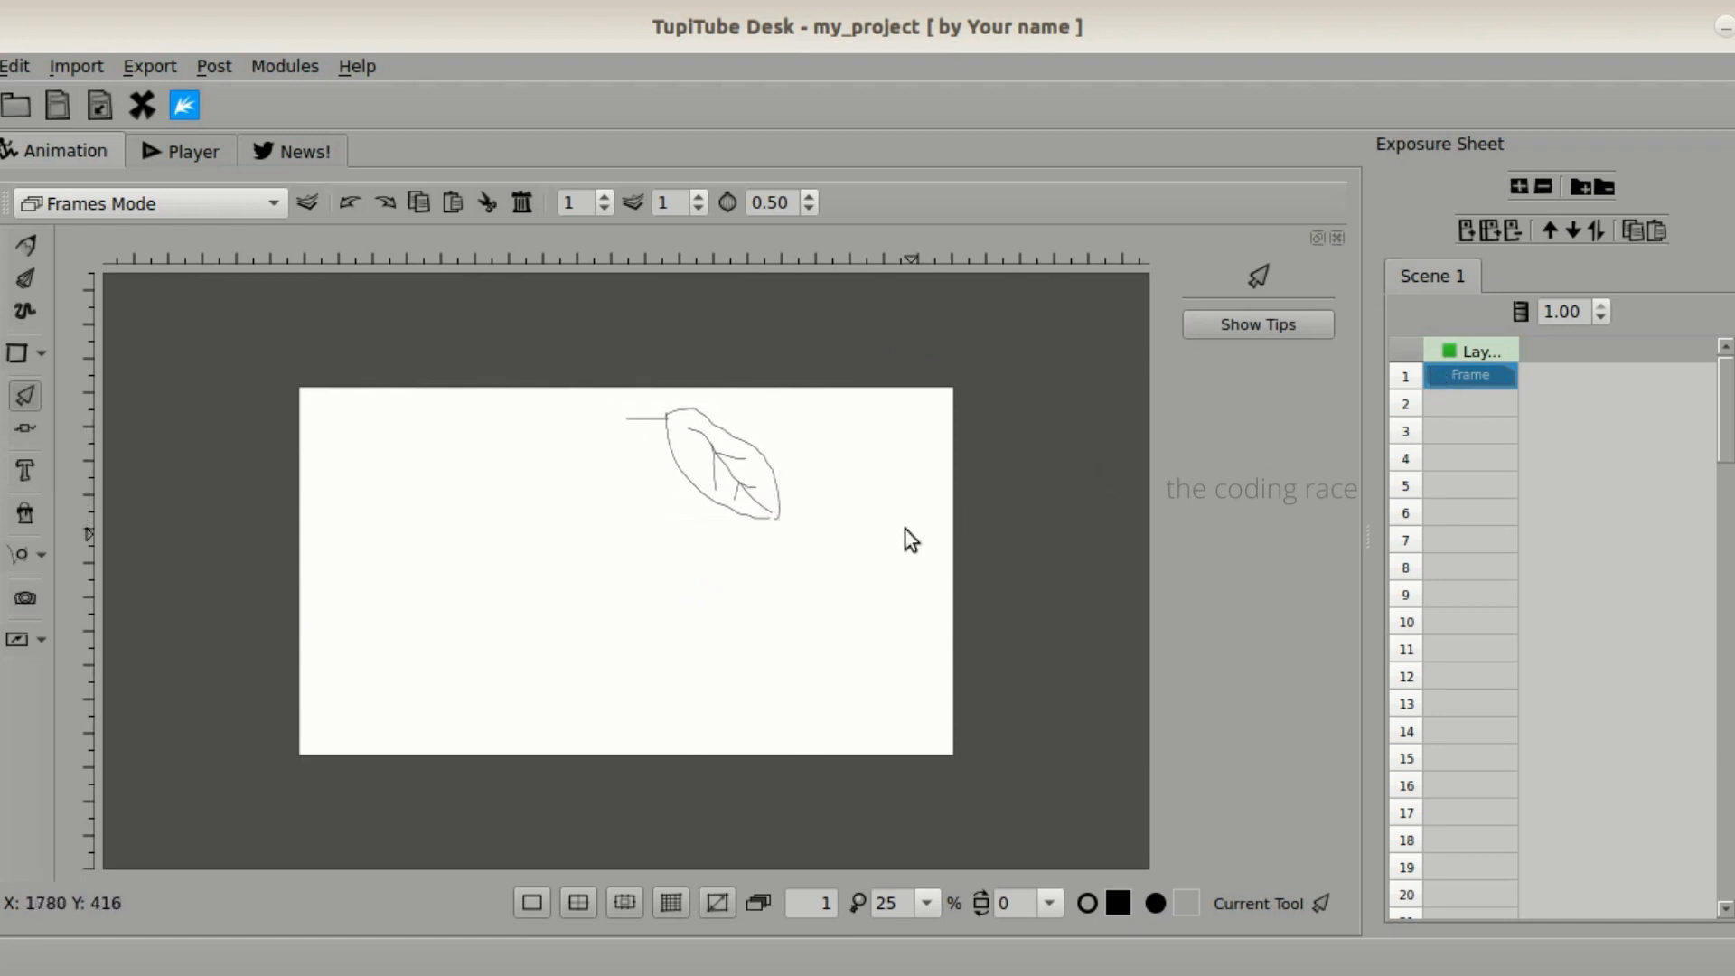
# - Copy frame 1 and paste it into frame 2 of the exposure sheet
pyautogui.rightClick(1464, 366)
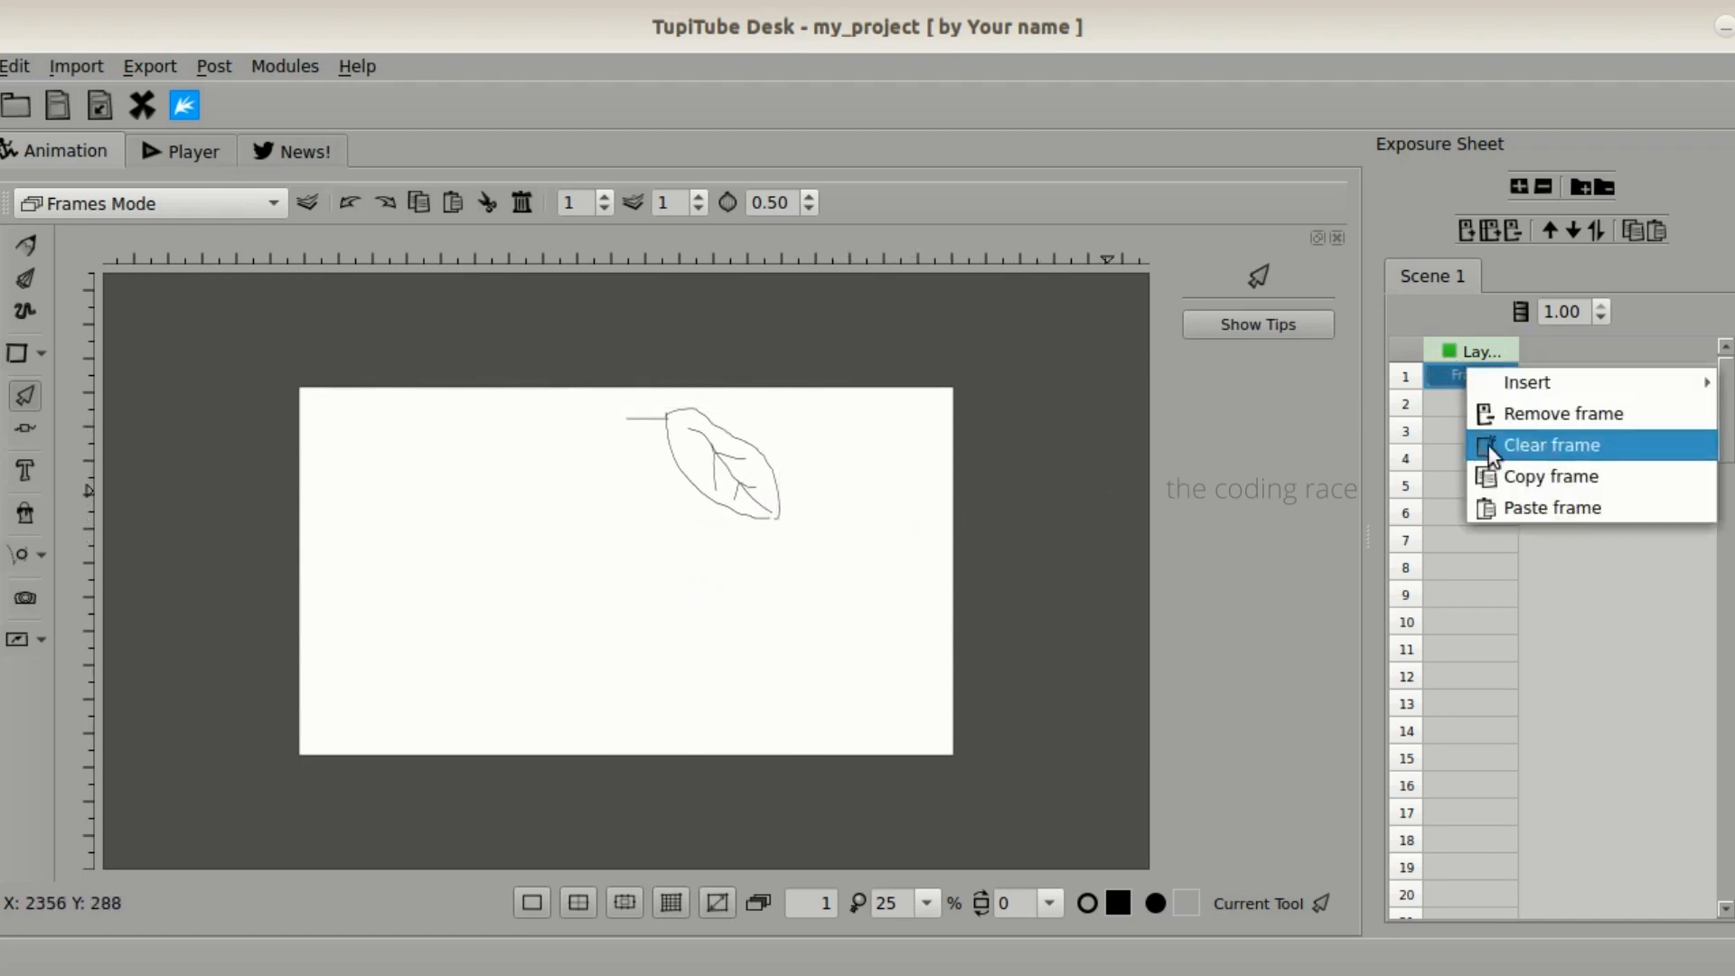
pyautogui.click(1438, 381)
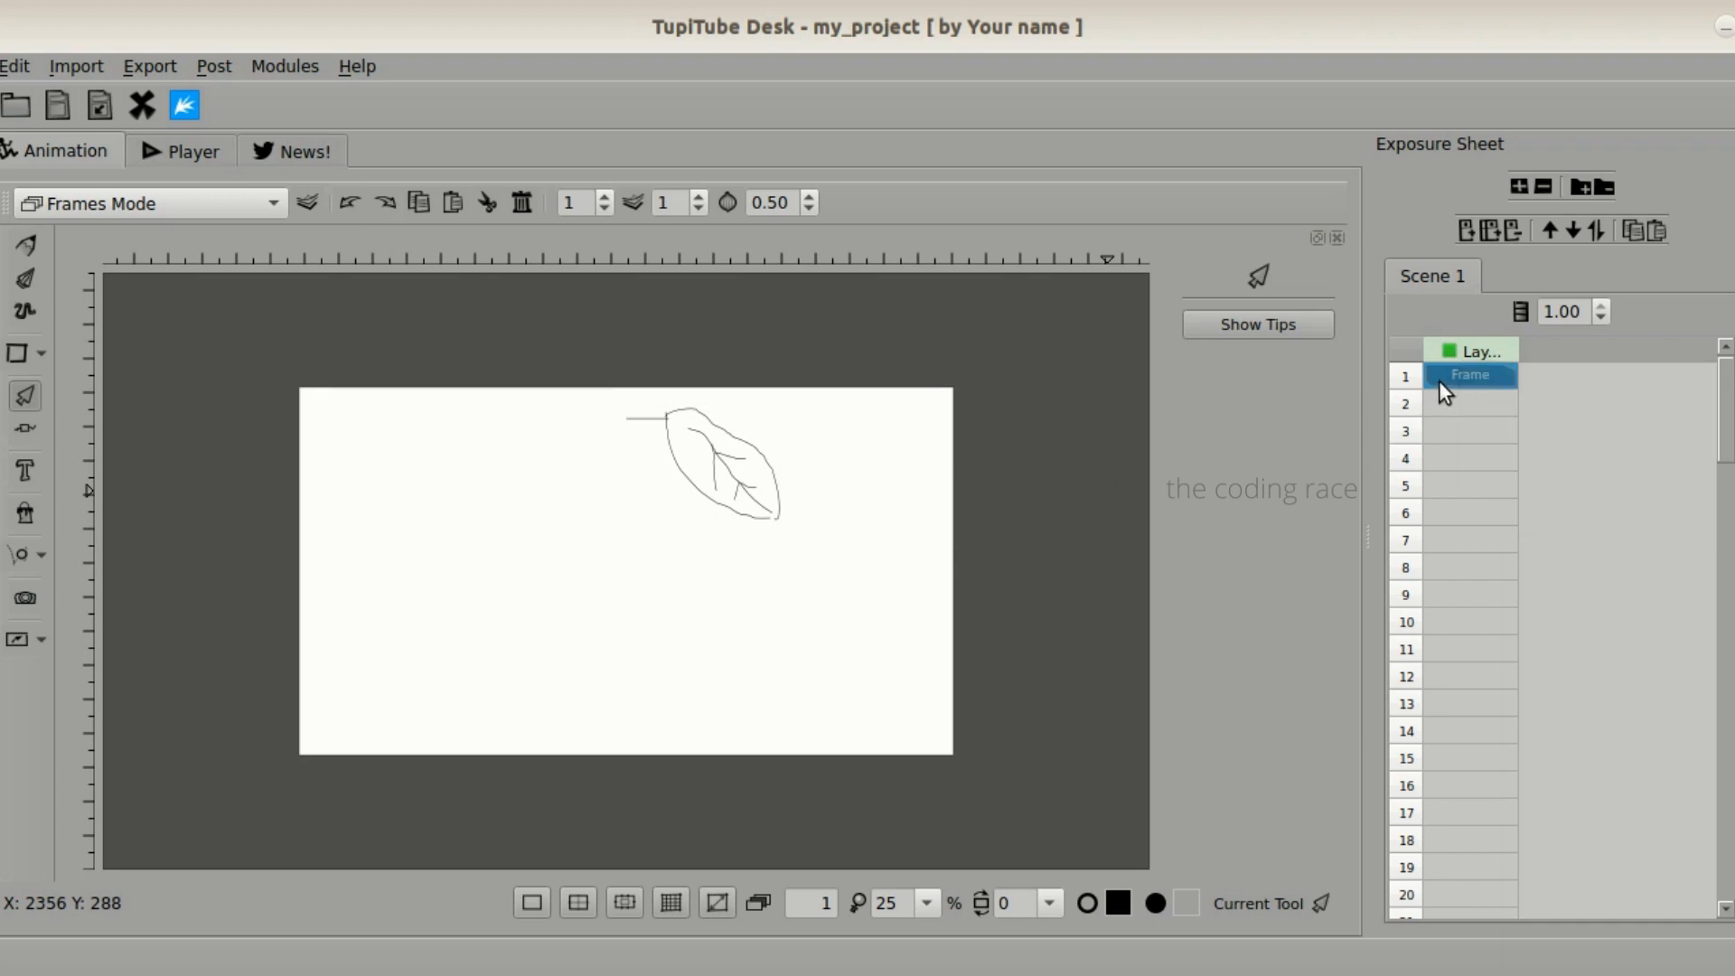
pyautogui.rightClick(1438, 378)
pyautogui.click(1484, 480)
pyautogui.click(1473, 406)
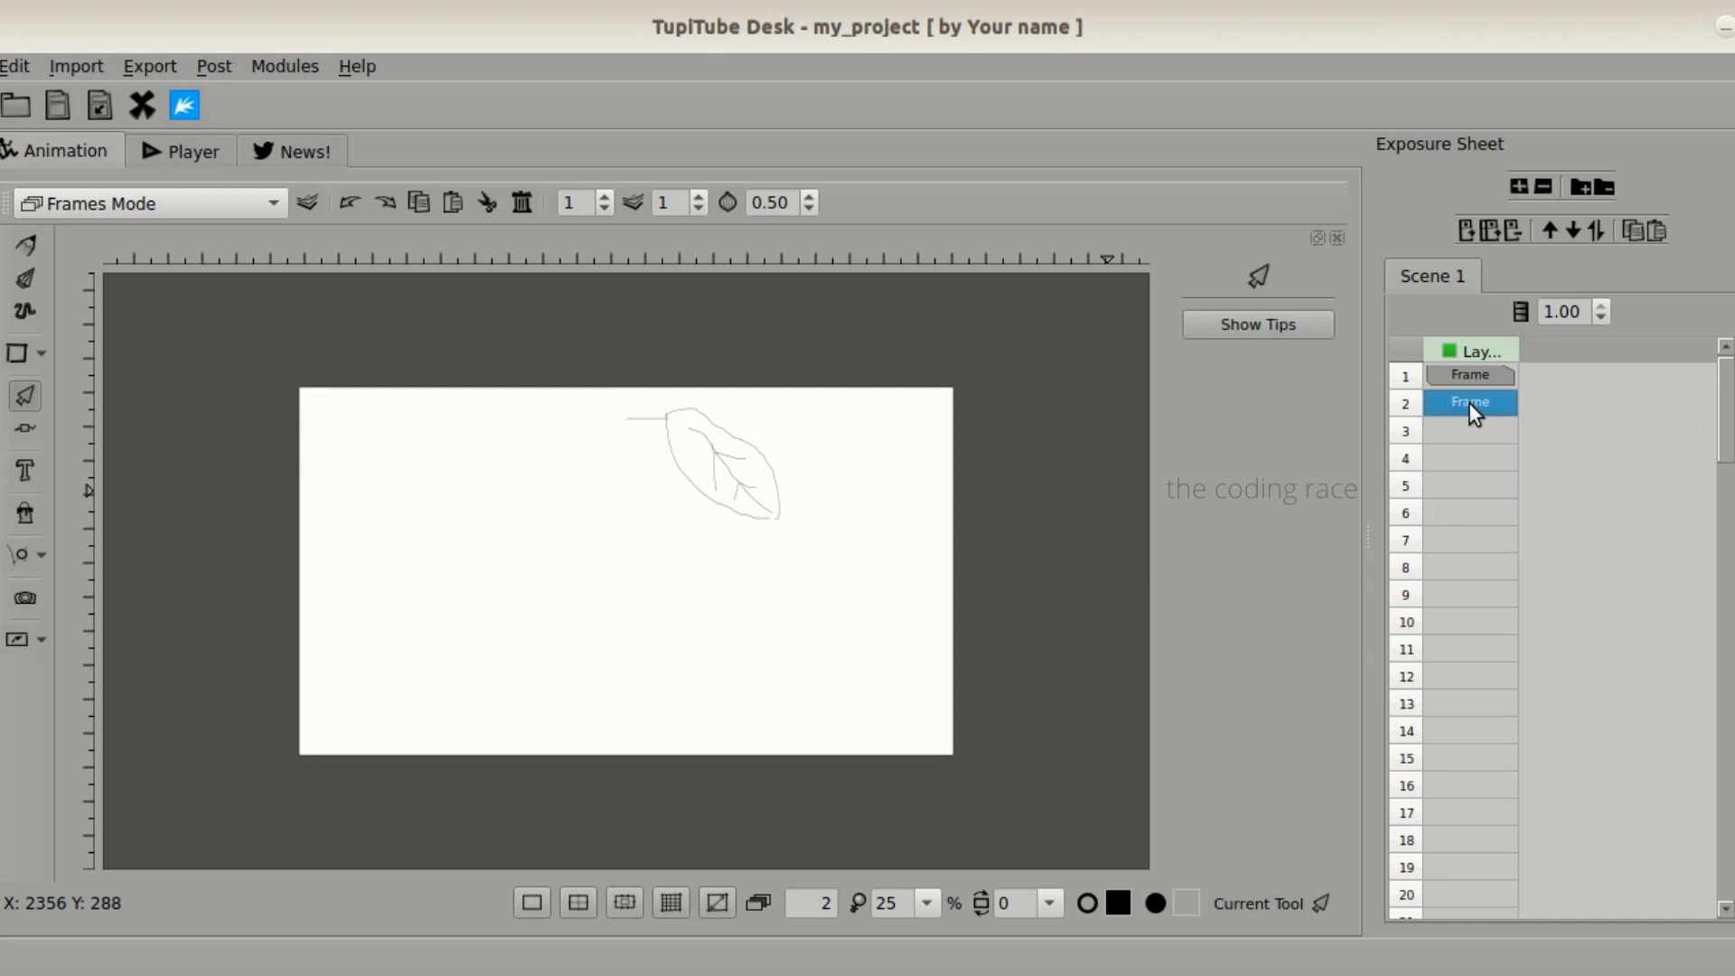
pyautogui.rightClick(1467, 404)
pyautogui.click(1512, 538)
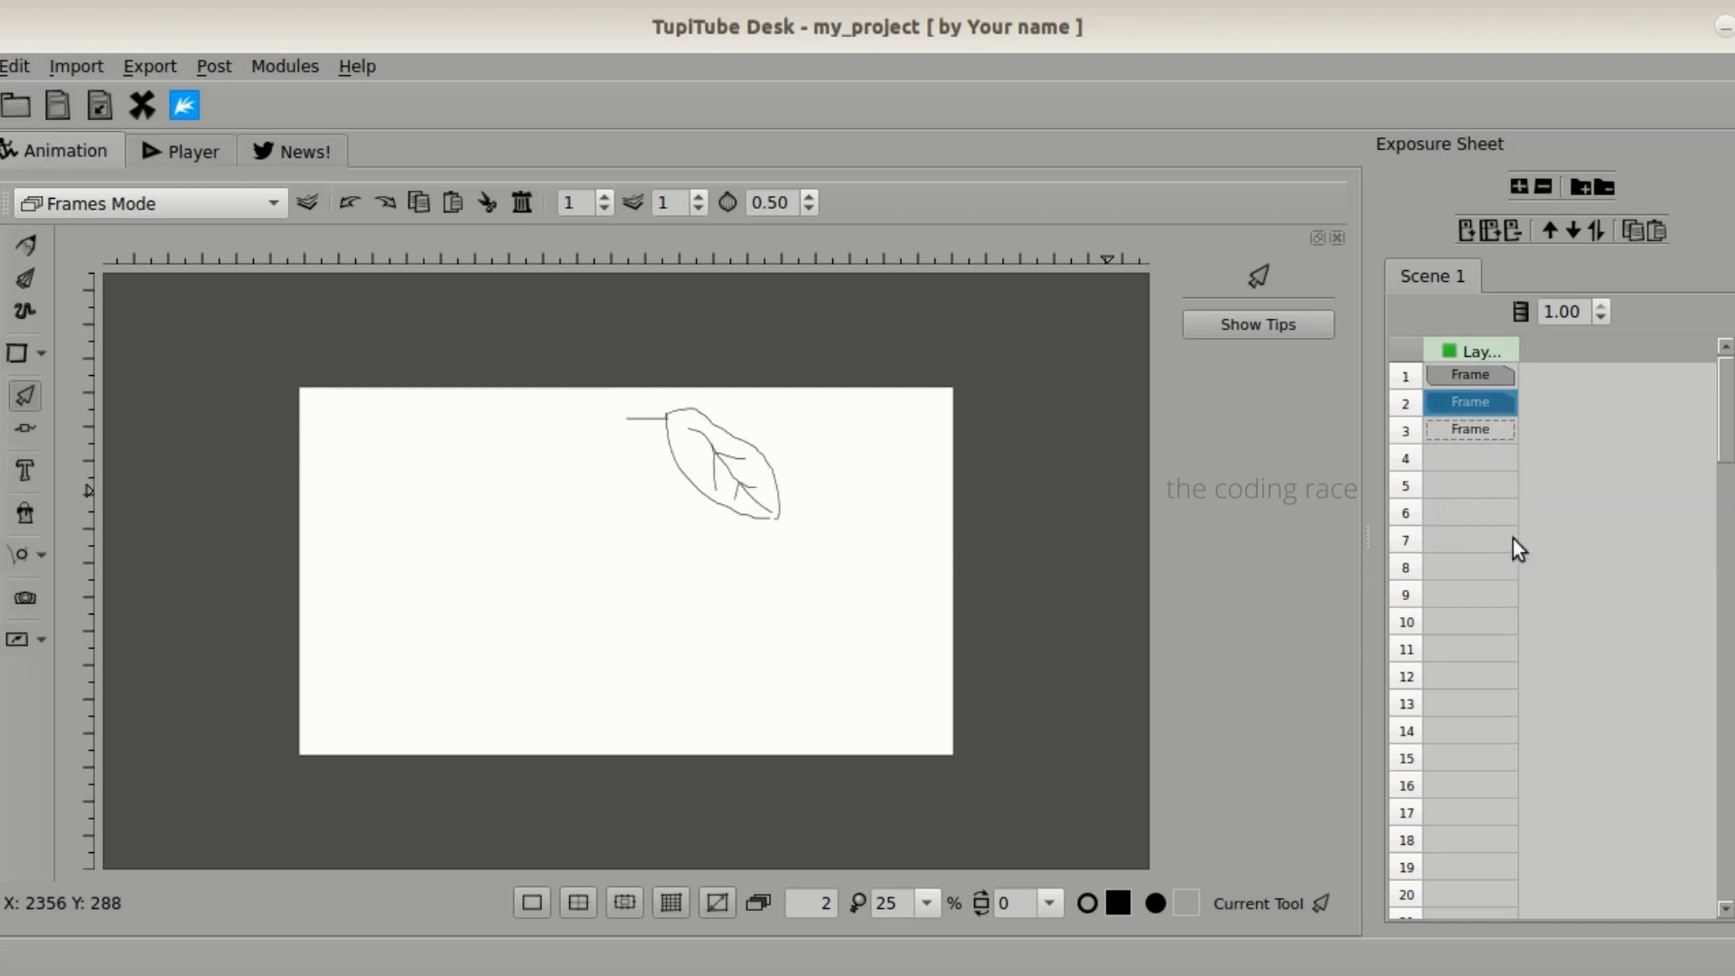
# - Nudge the leaf in frame 2 slightly downward, and copy that frame into frame 3
pyautogui.click(741, 470)
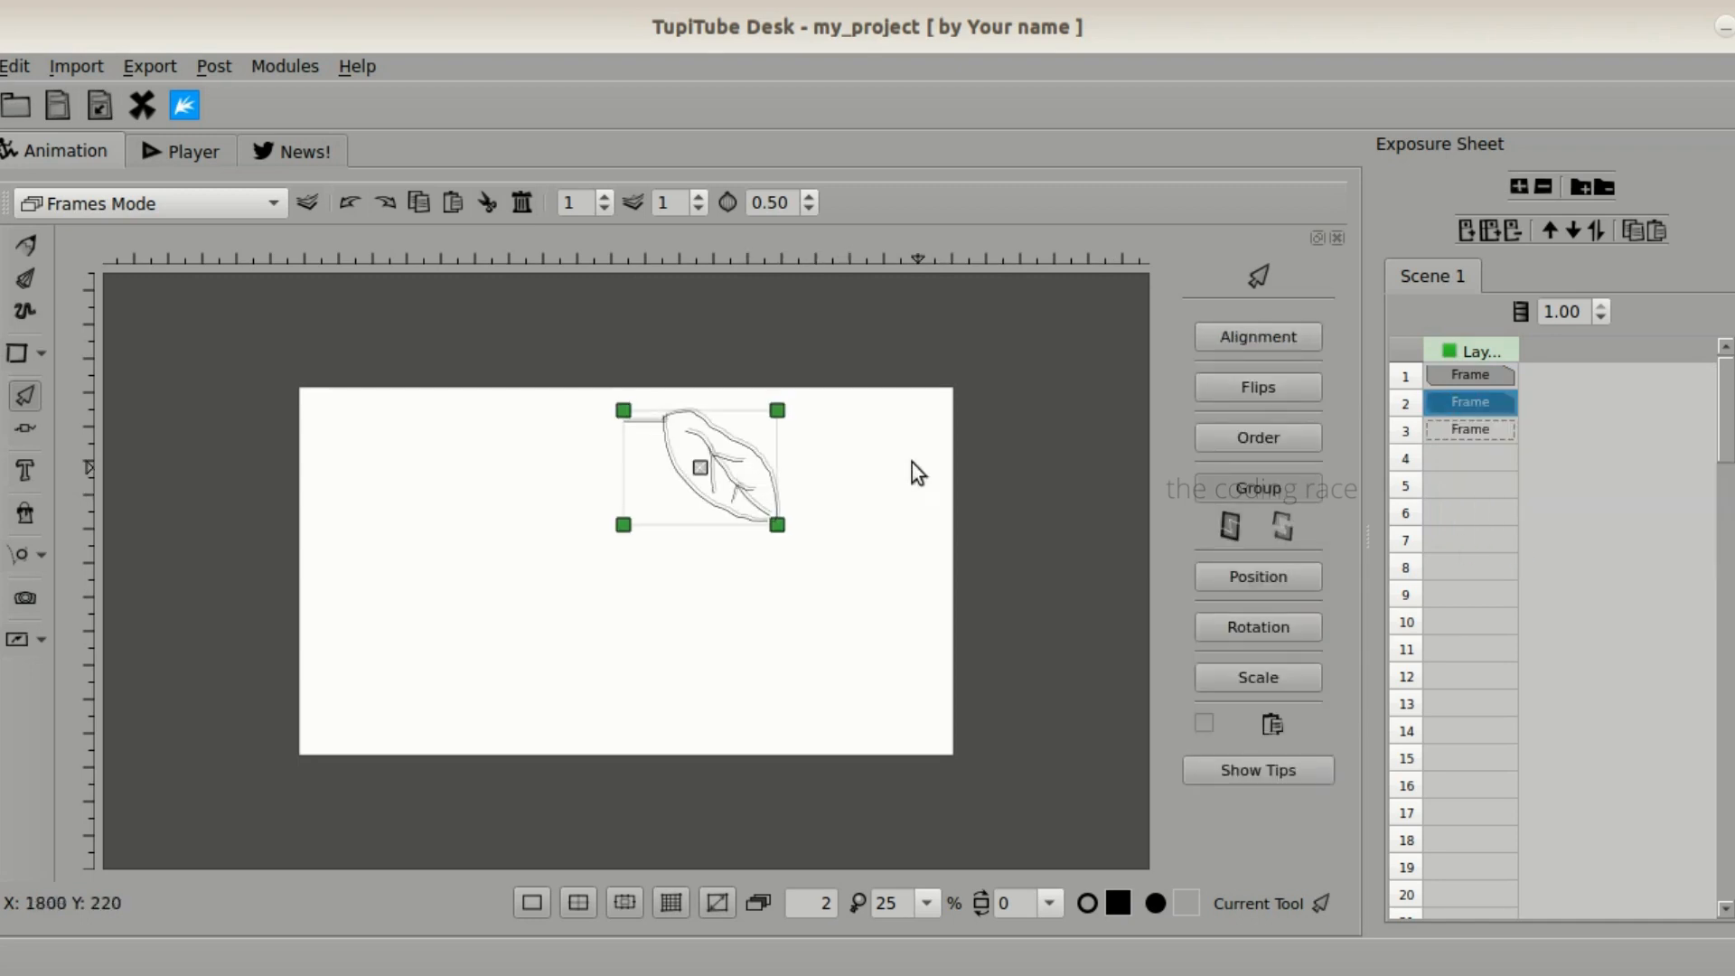
pyautogui.press('Down')
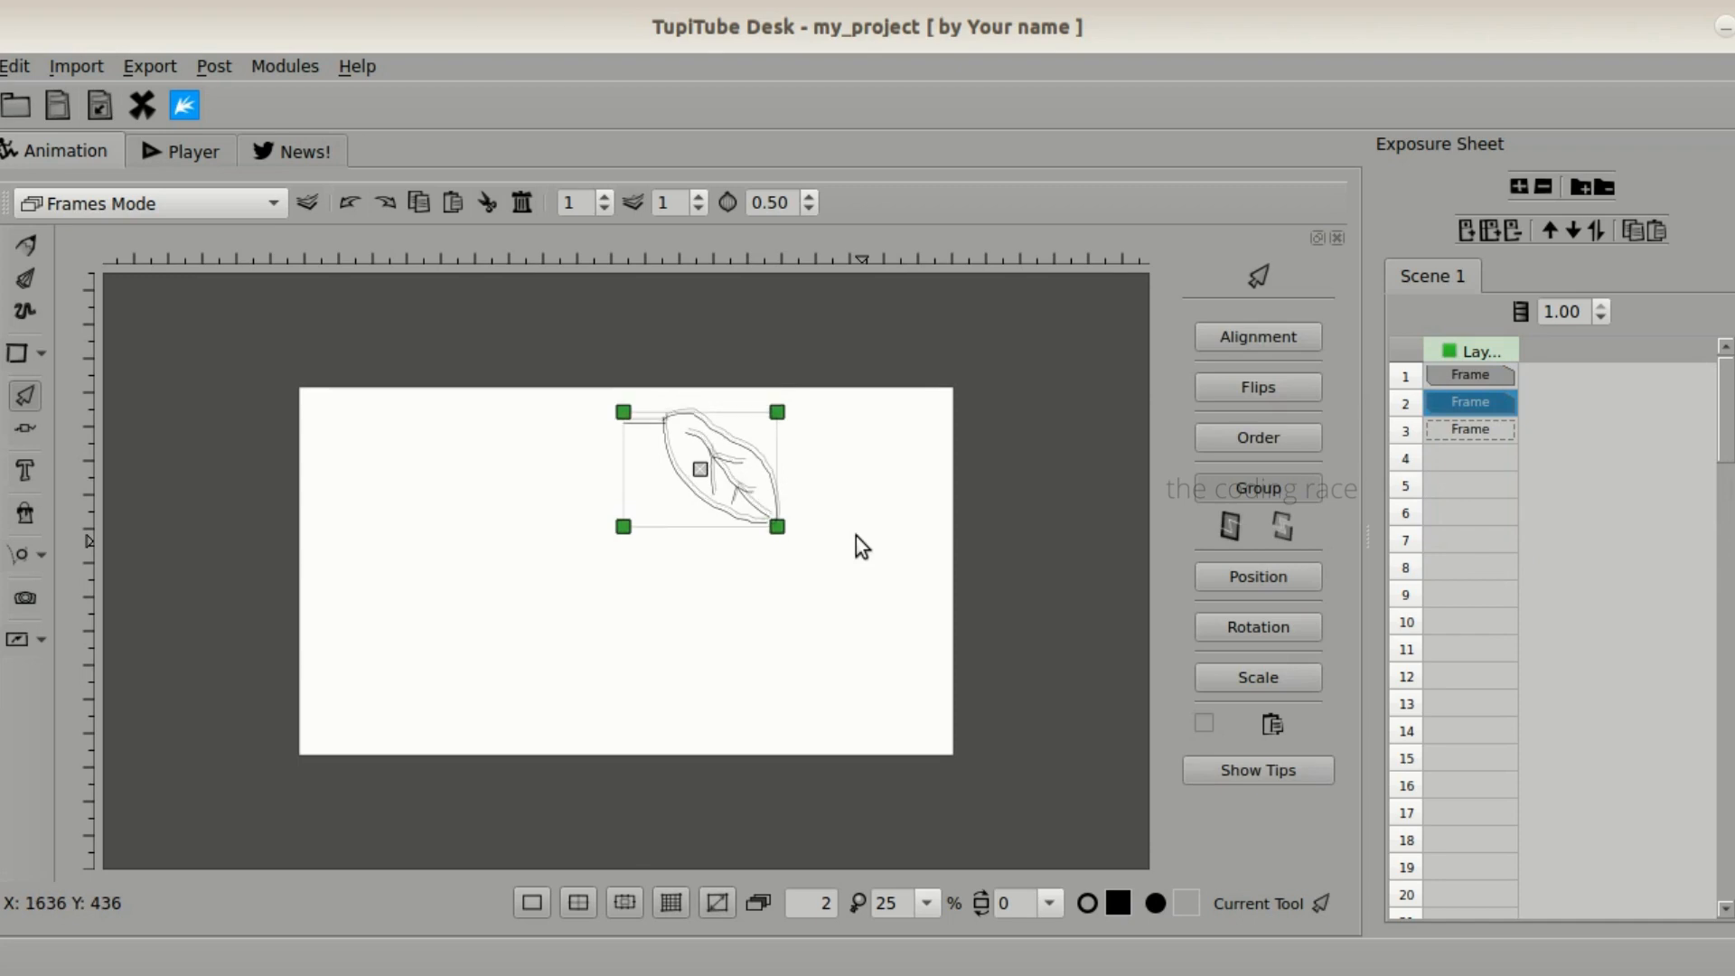
pyautogui.rightClick(1460, 396)
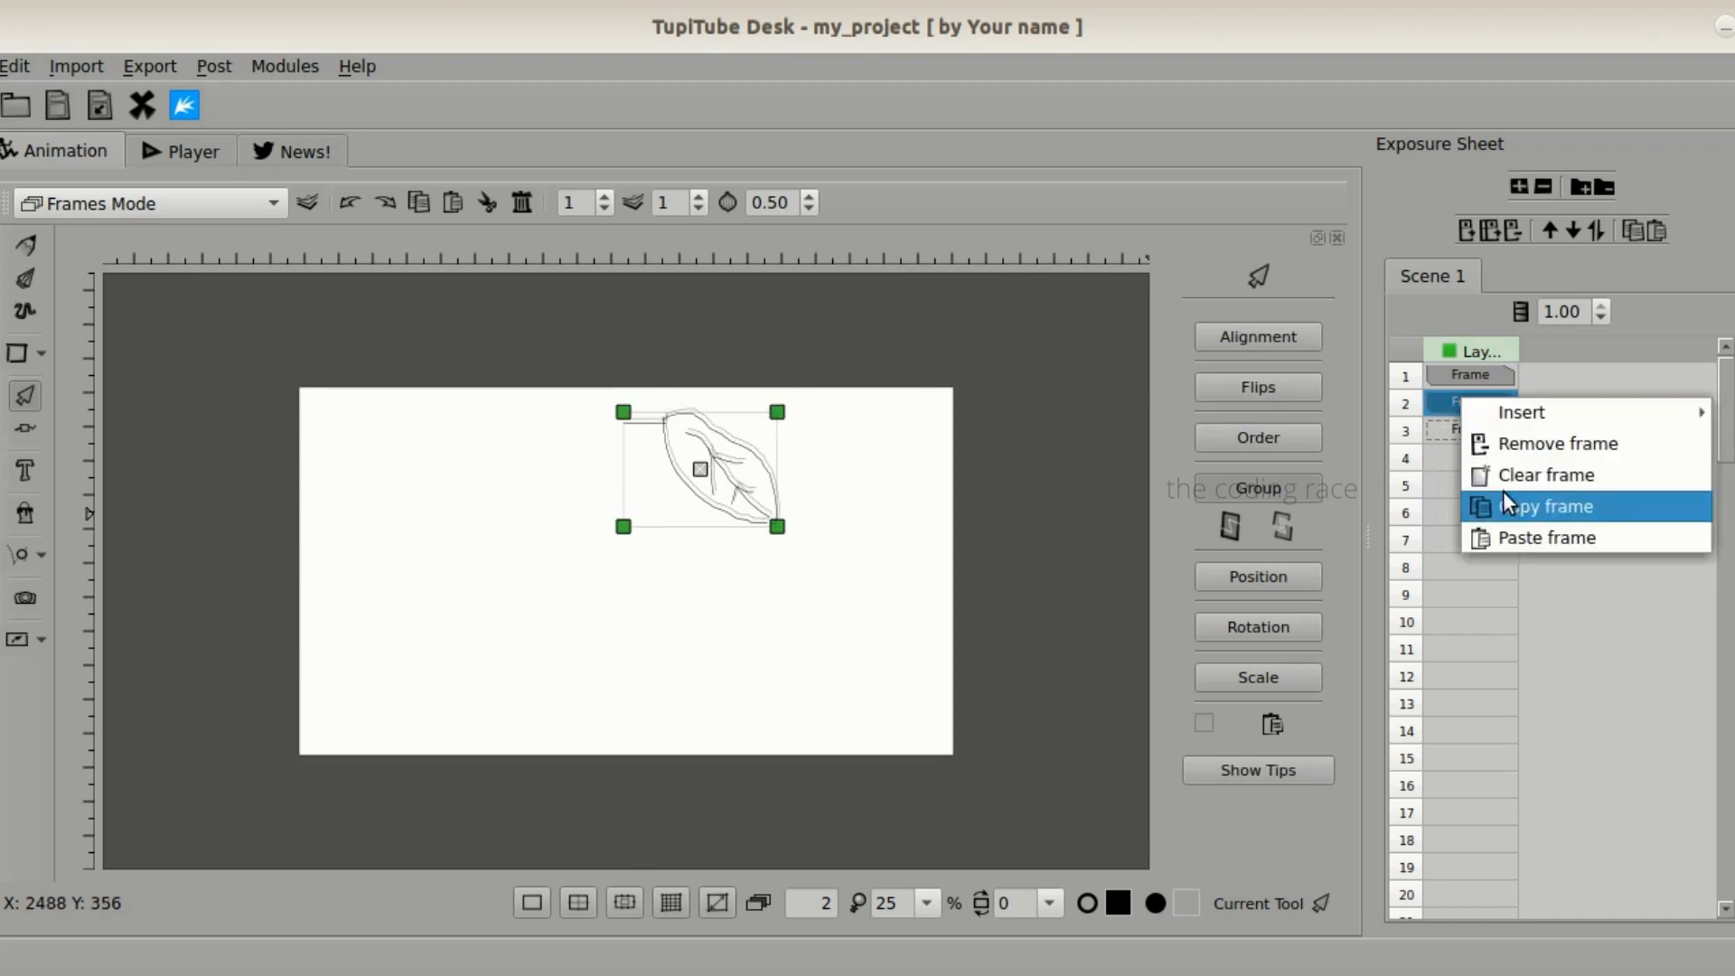
pyautogui.click(1503, 501)
pyautogui.rightClick(1456, 433)
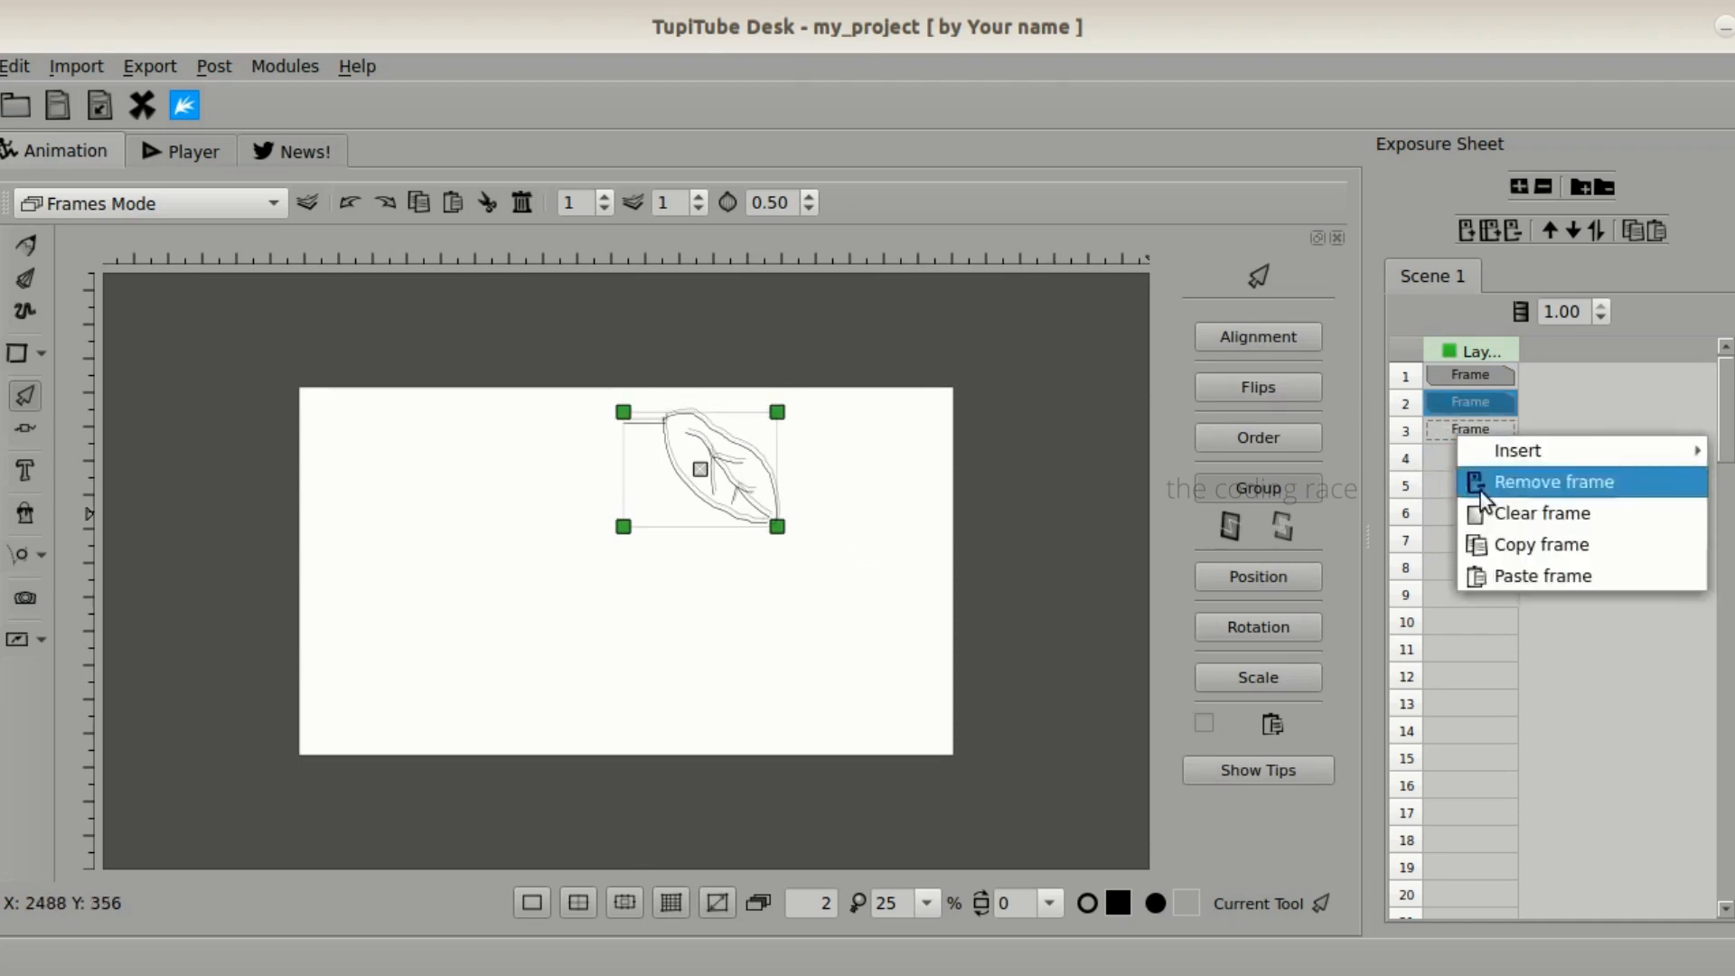
pyautogui.click(1491, 586)
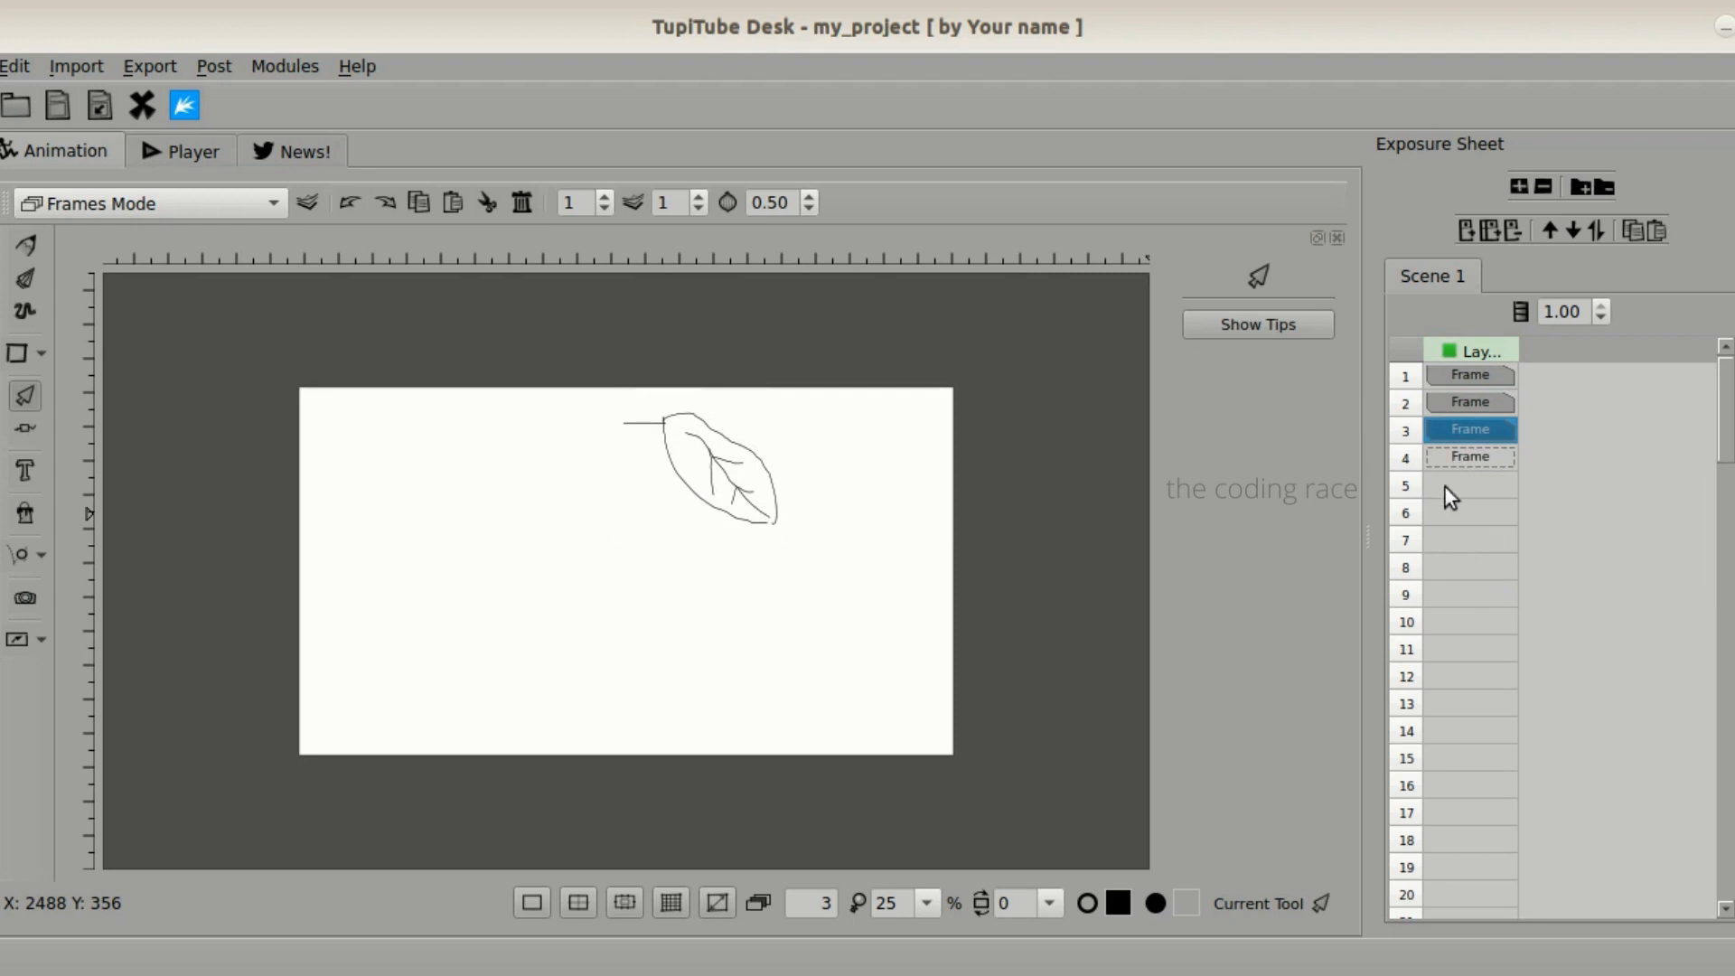
# - Nudge the leaf in frame 3 slightly downward, and copy that frame into frame 4
pyautogui.click(717, 447)
pyautogui.rightClick(1474, 434)
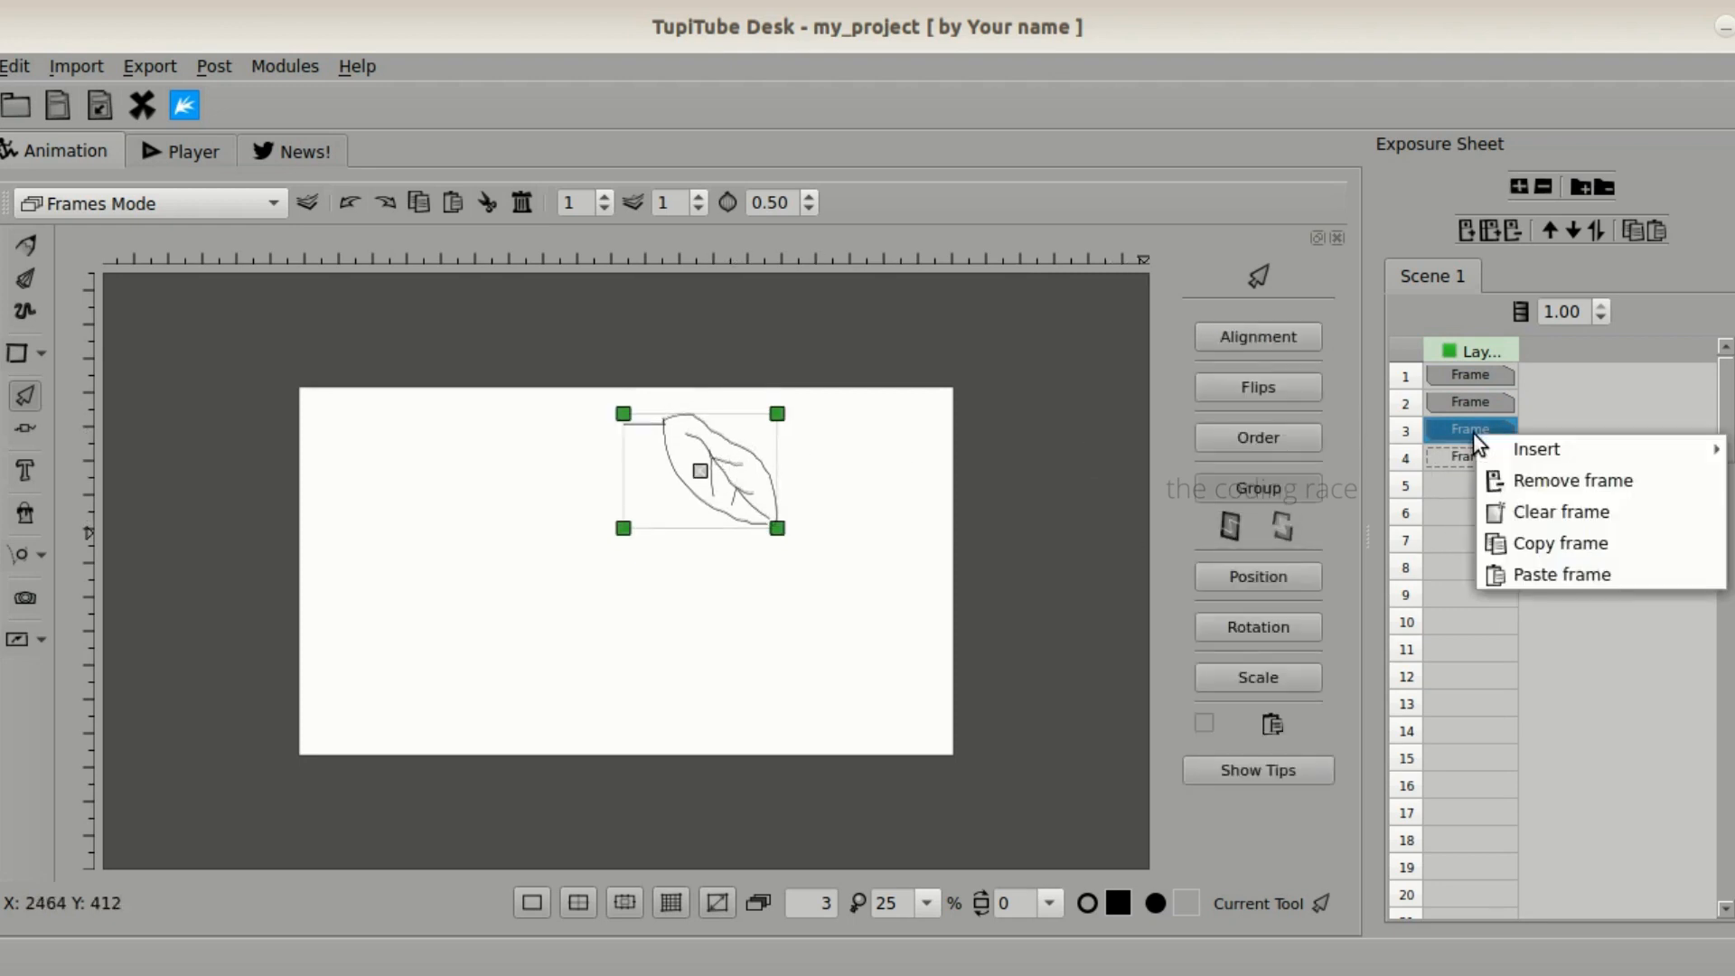
pyautogui.click(1507, 540)
pyautogui.click(1465, 458)
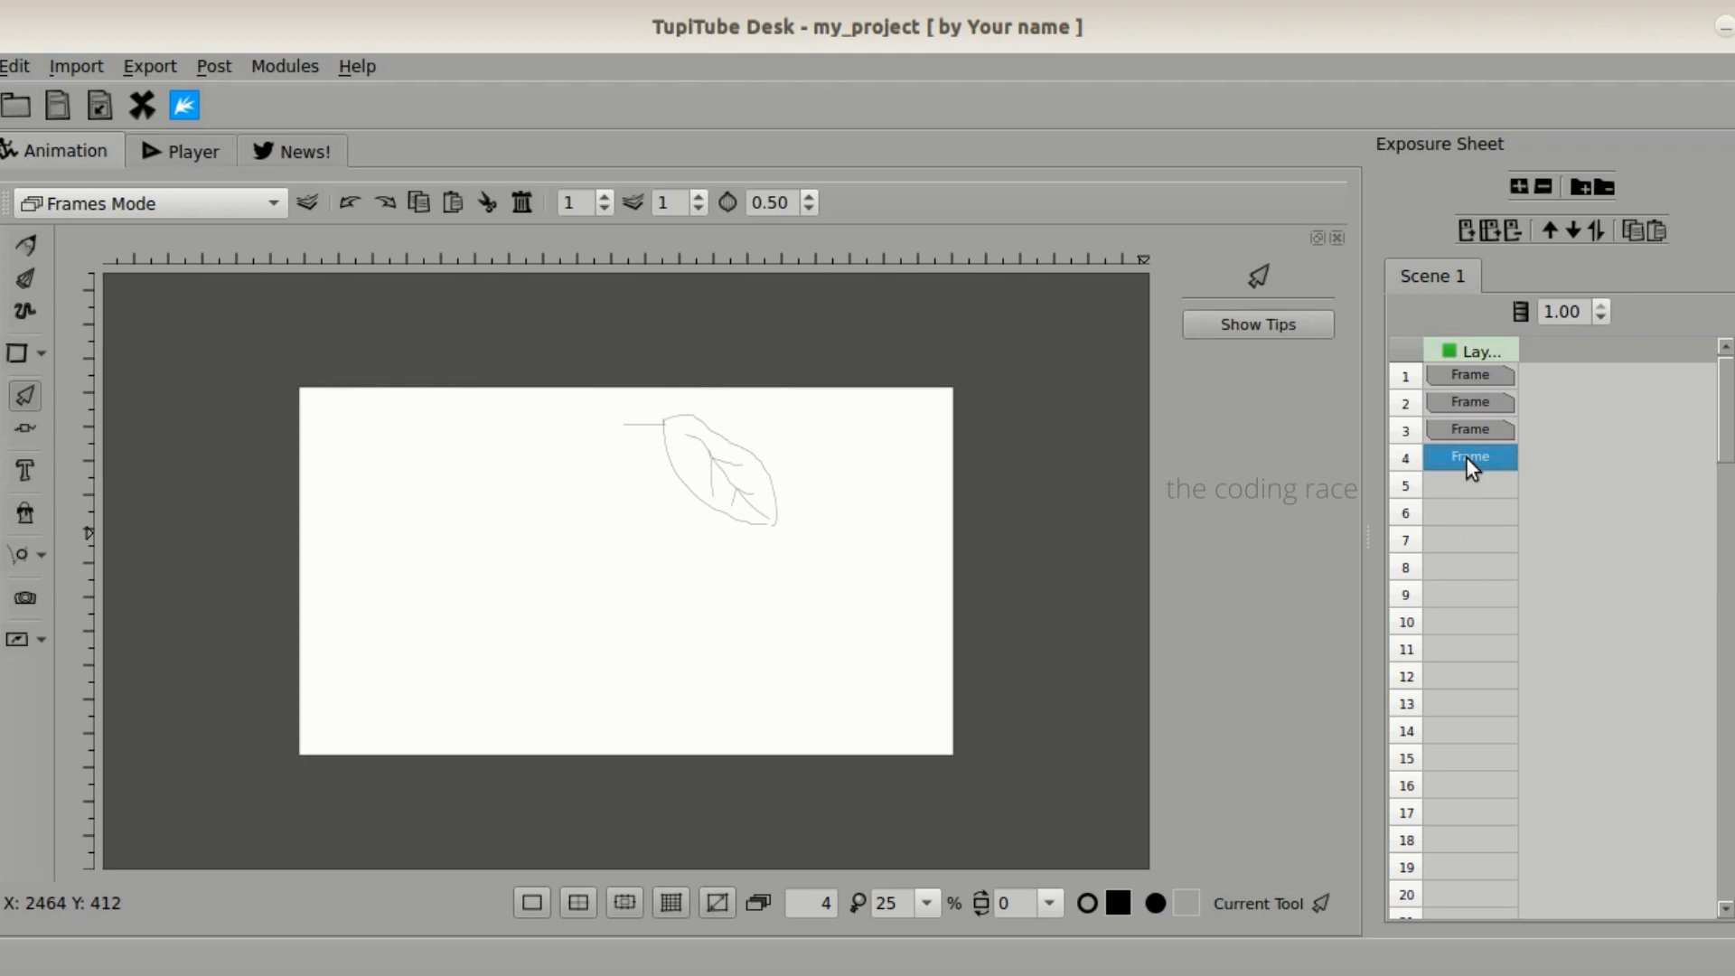
pyautogui.rightClick(1465, 457)
pyautogui.click(1520, 594)
# - Nudge the leaf in frame 4 slightly downward, and copy that frame into frame 5
pyautogui.click(718, 514)
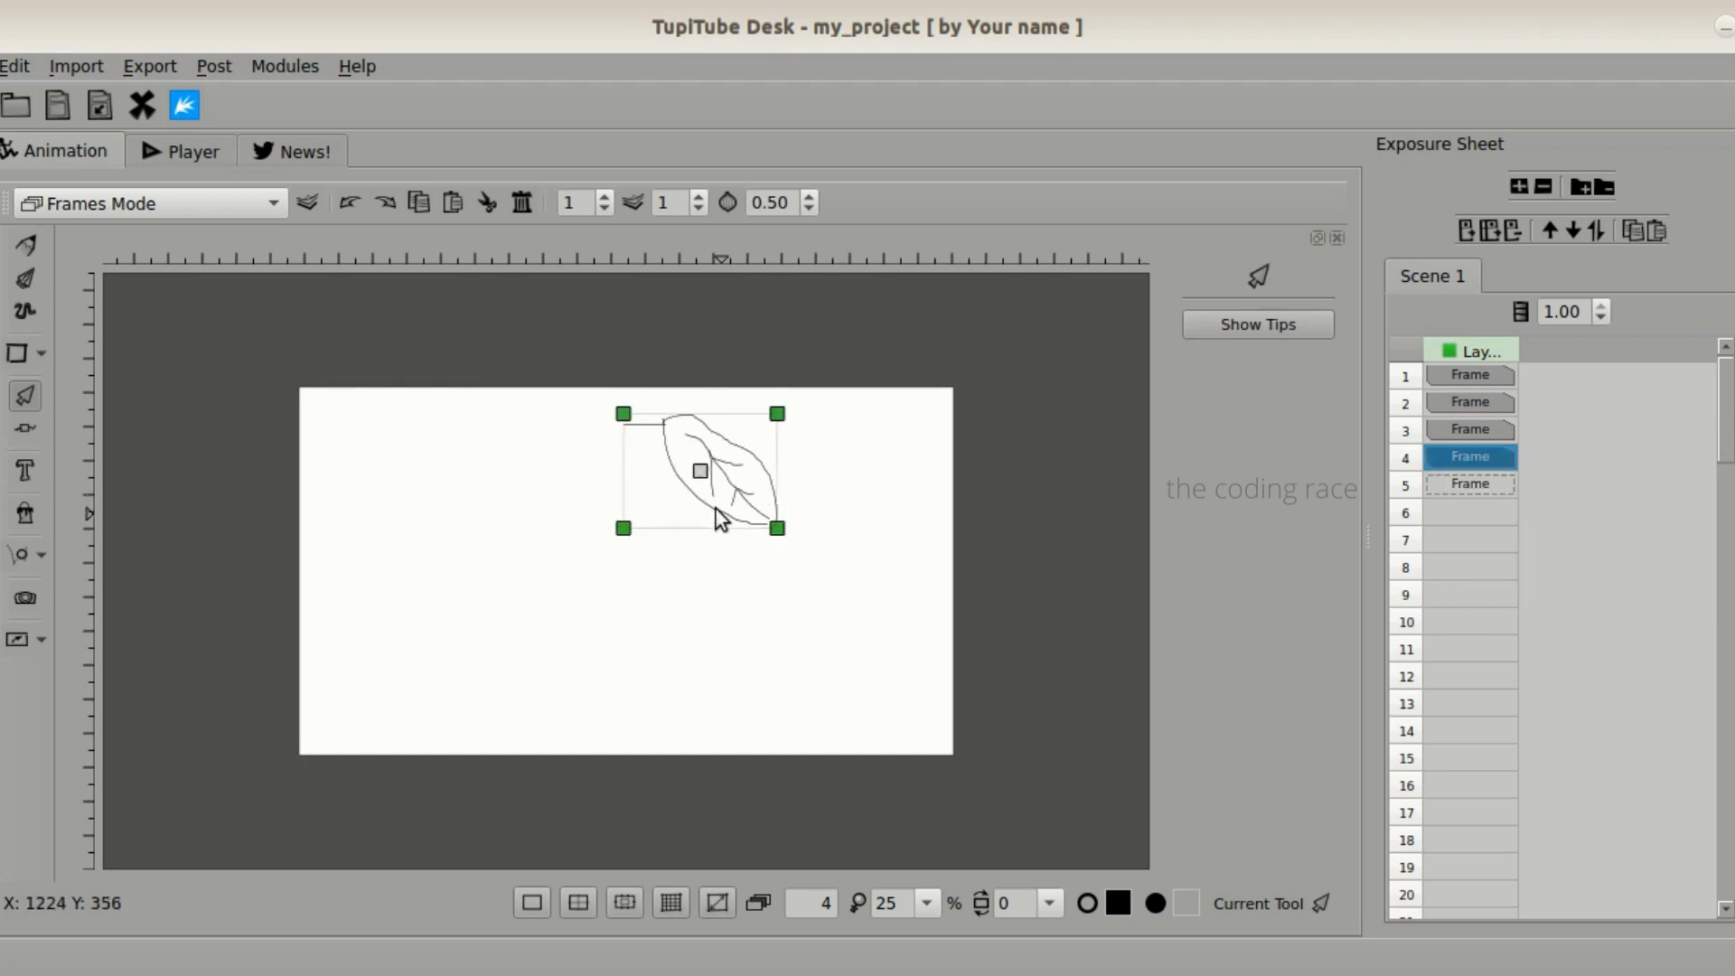
pyautogui.rightClick(1456, 456)
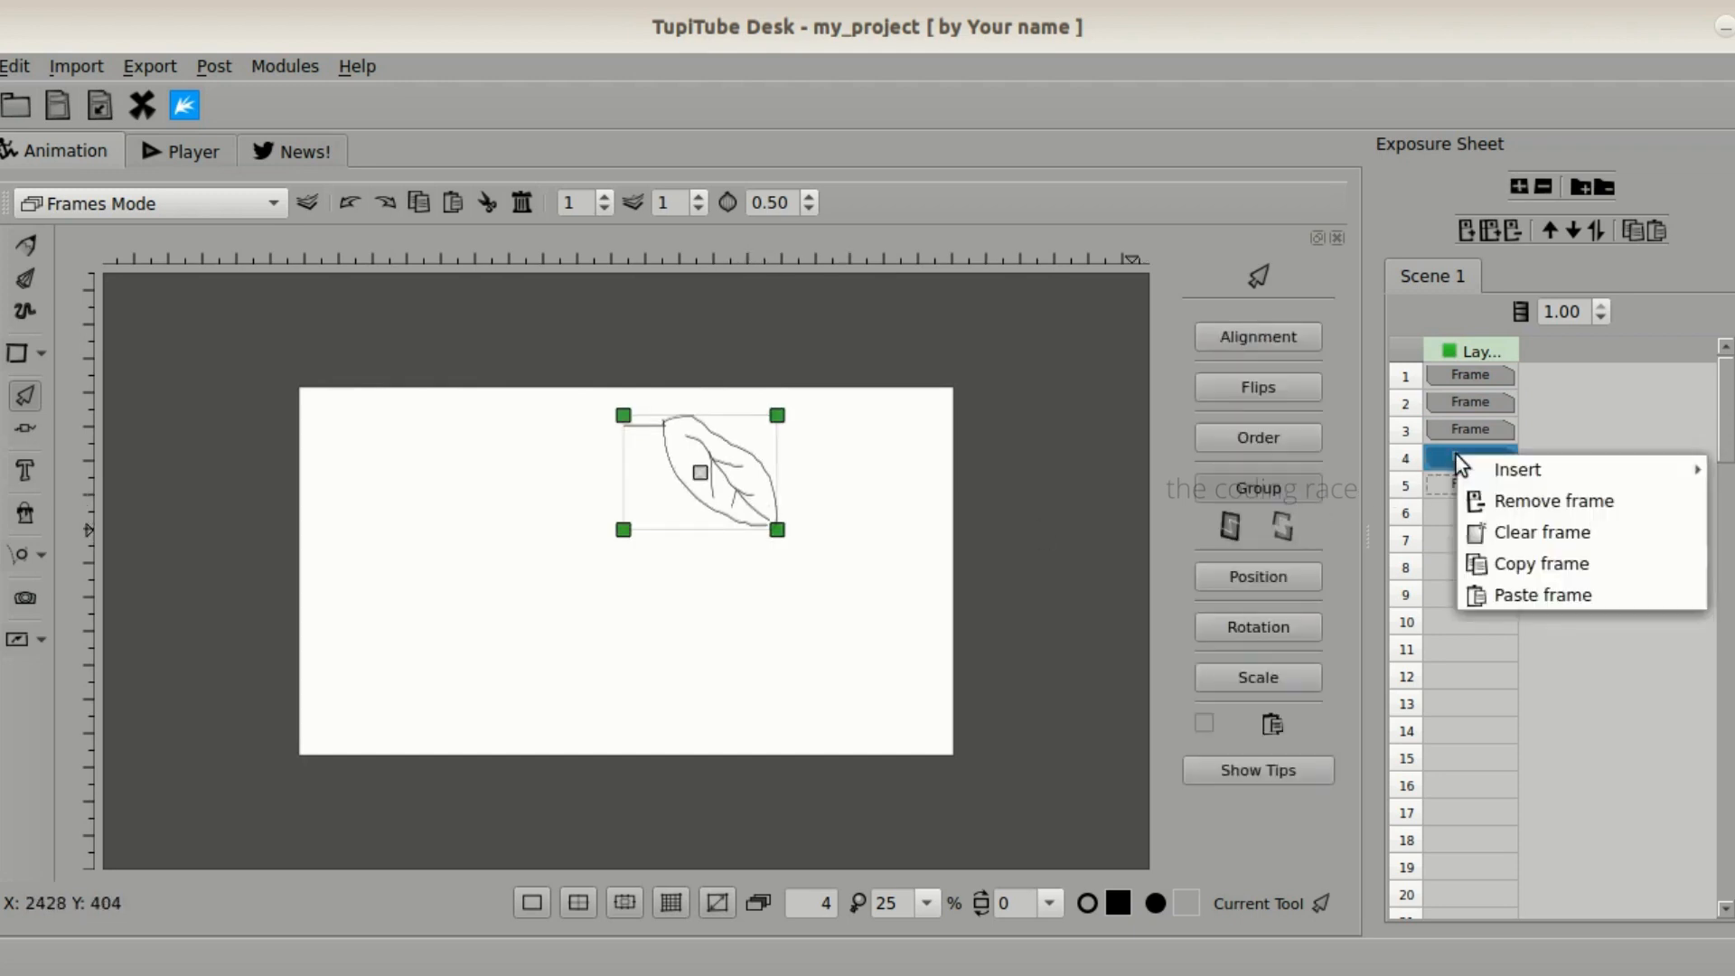
pyautogui.click(1479, 561)
pyautogui.click(1443, 485)
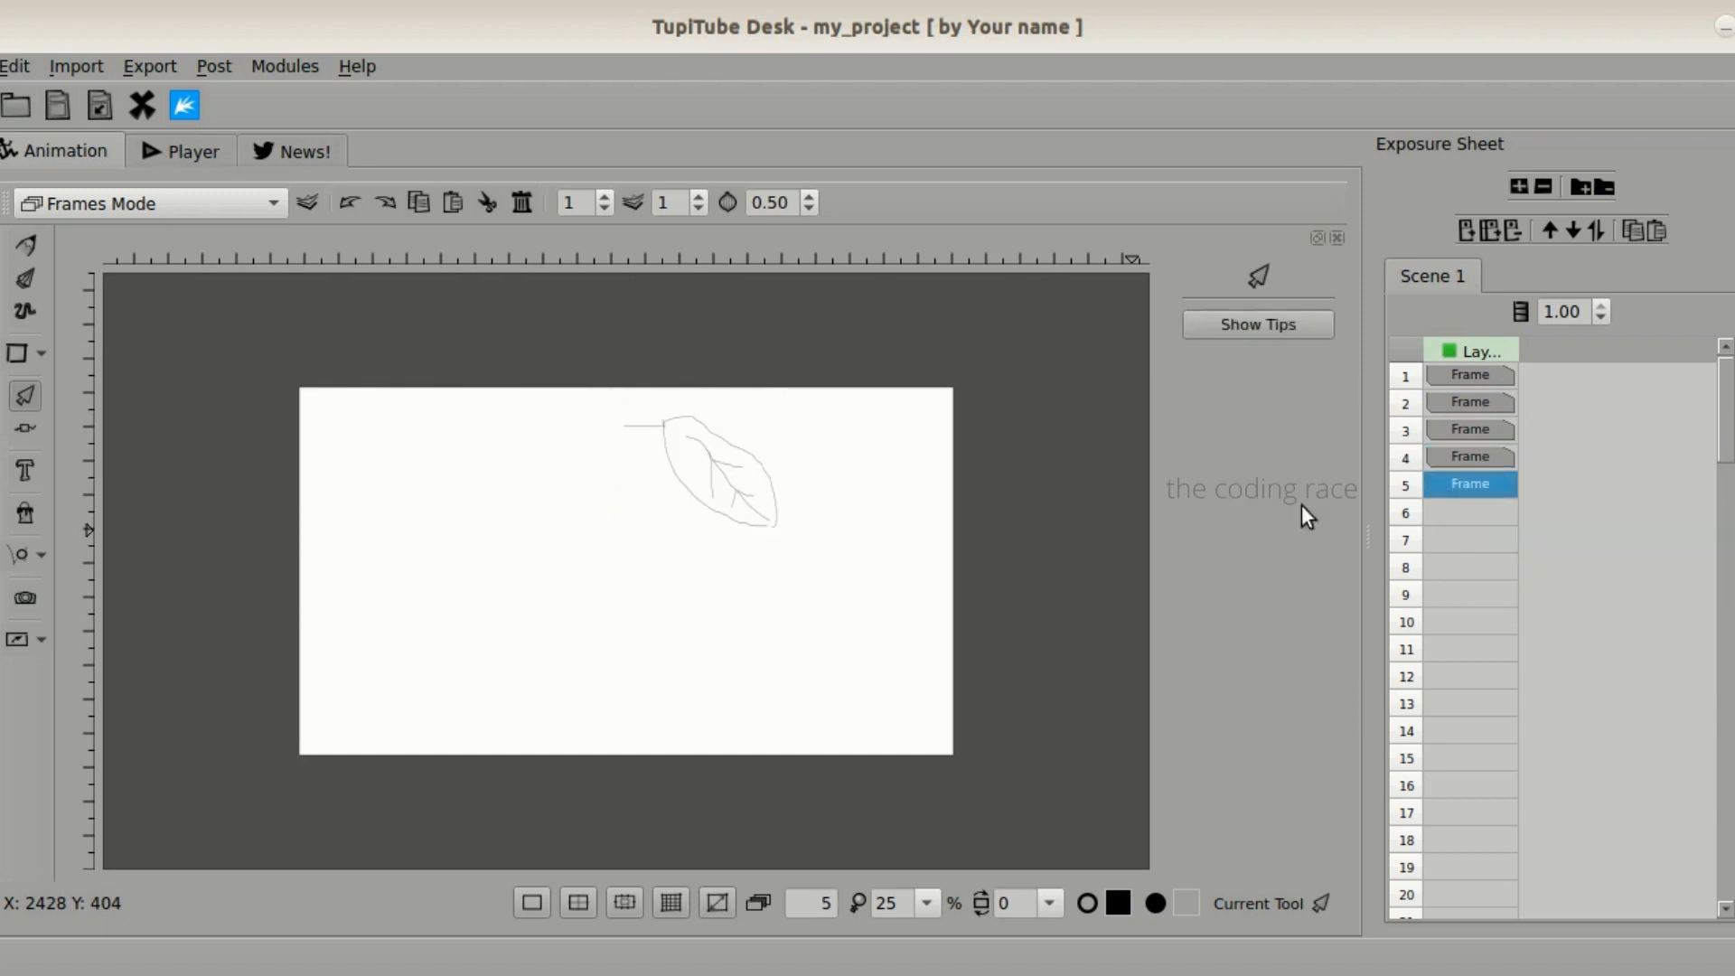
pyautogui.rightClick(786, 507)
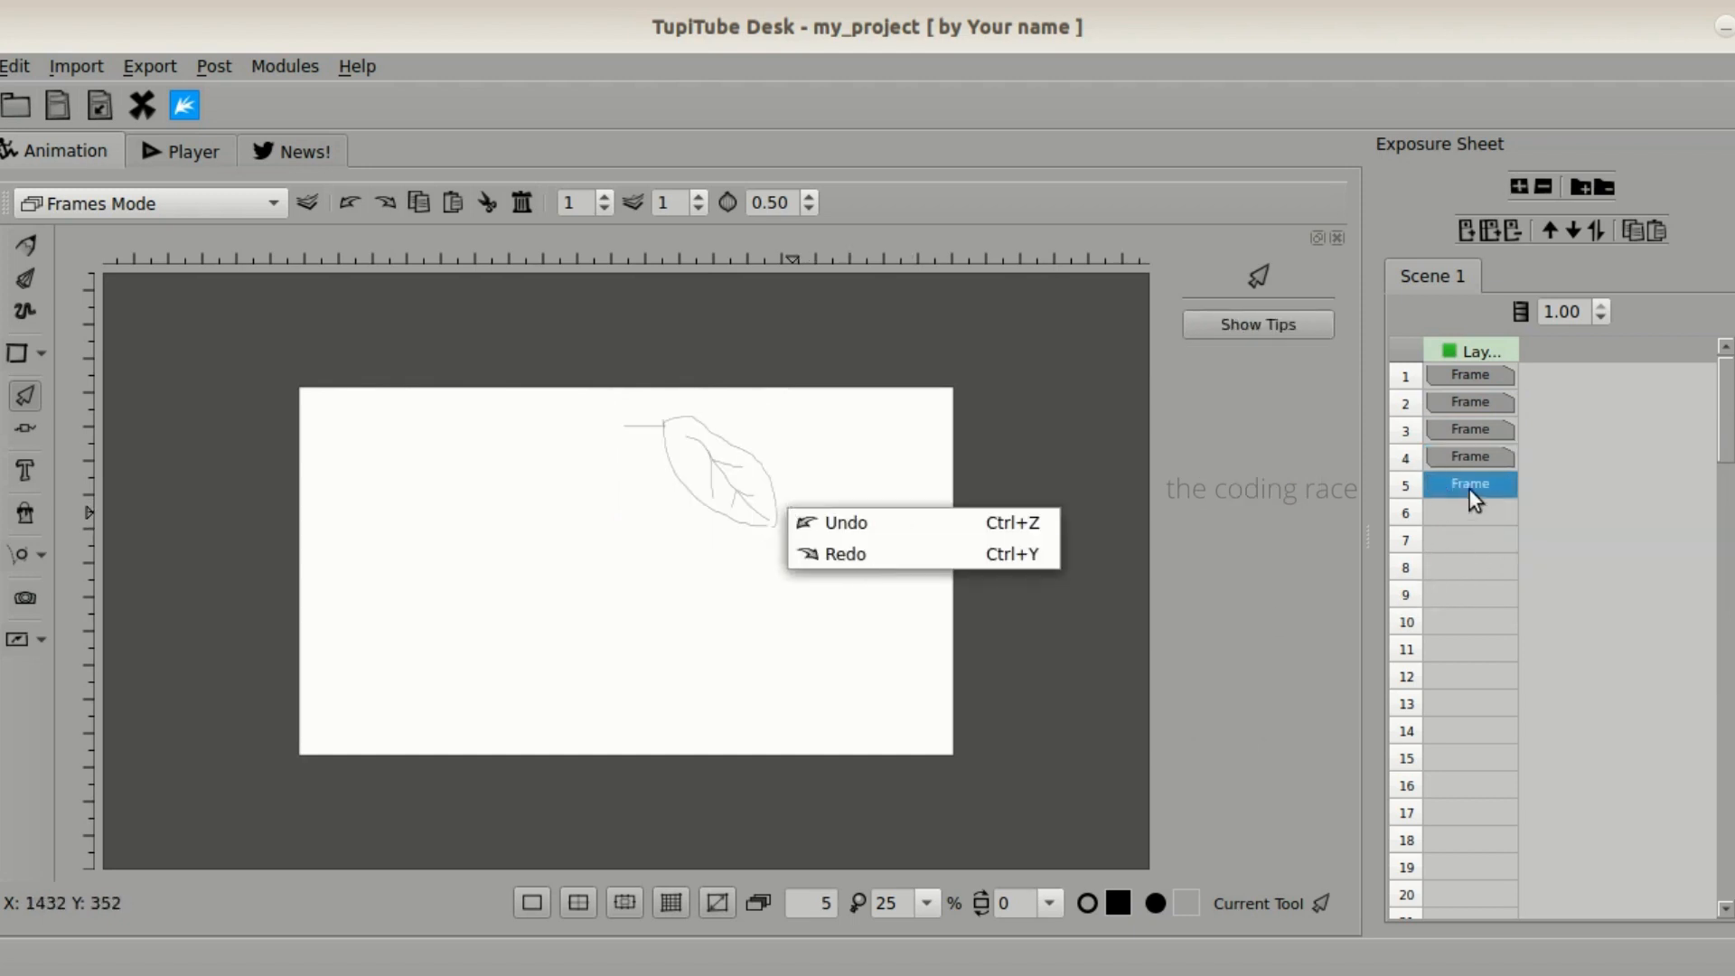
pyautogui.click(1469, 489)
pyautogui.rightClick(1467, 479)
pyautogui.click(1523, 621)
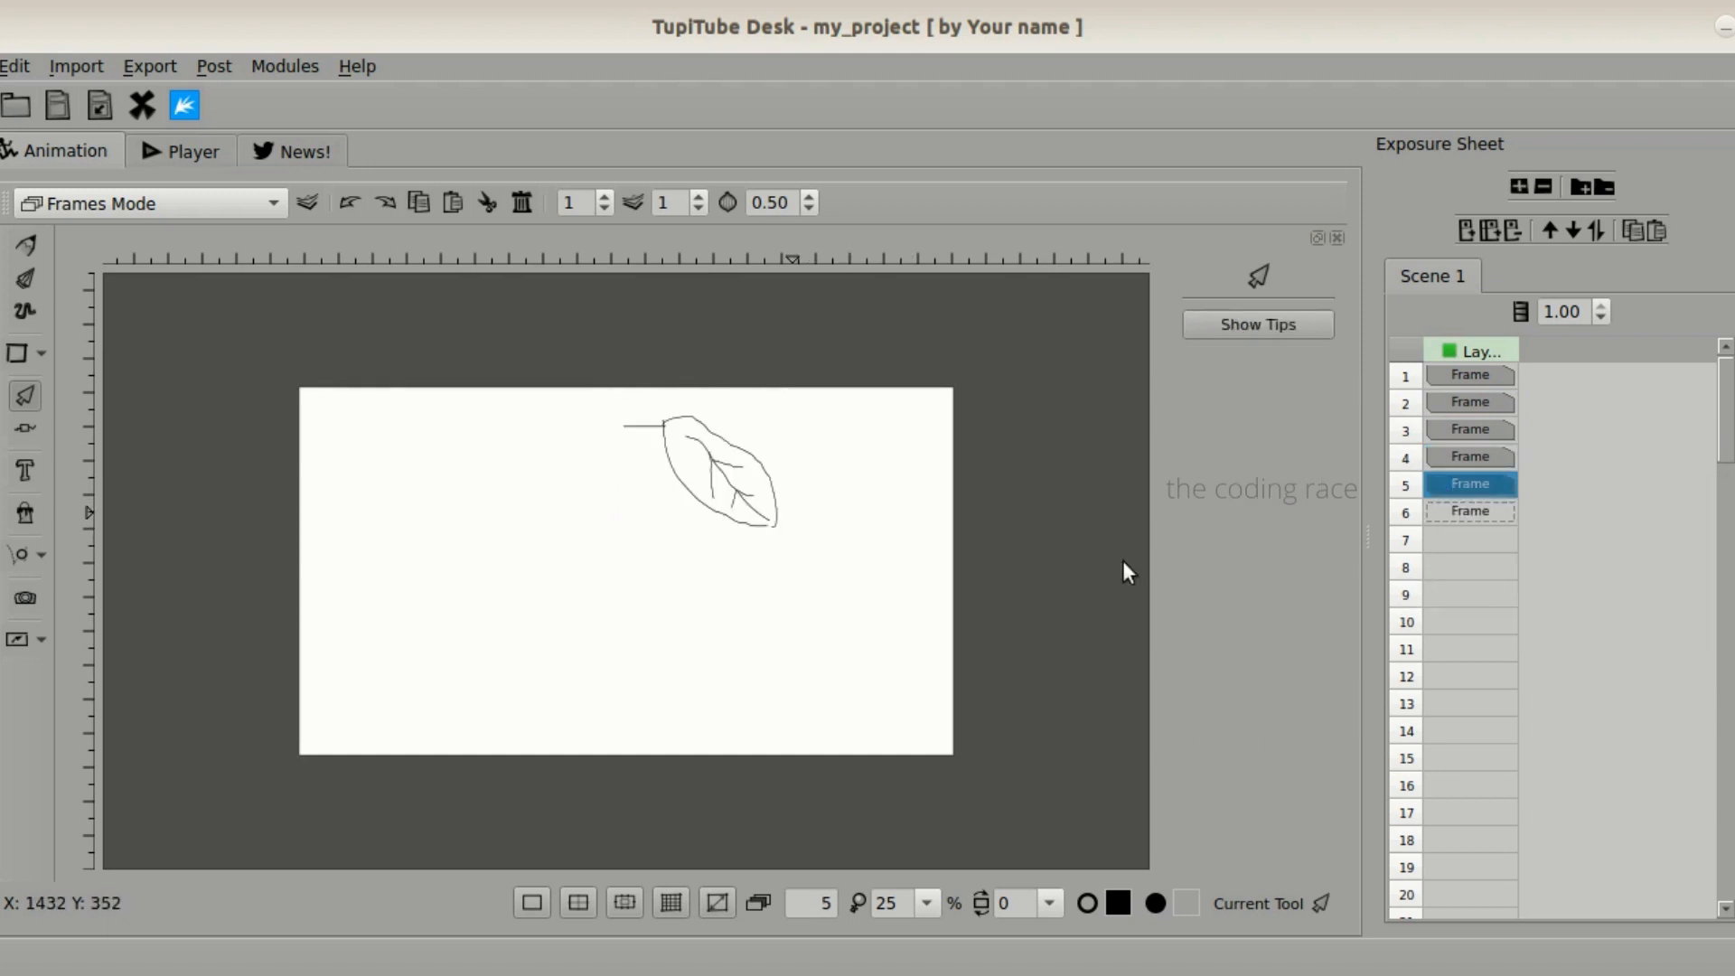
# - Nudge the leaf in frame 5 slightly downward, and copy that frame into frame 6
pyautogui.click(716, 492)
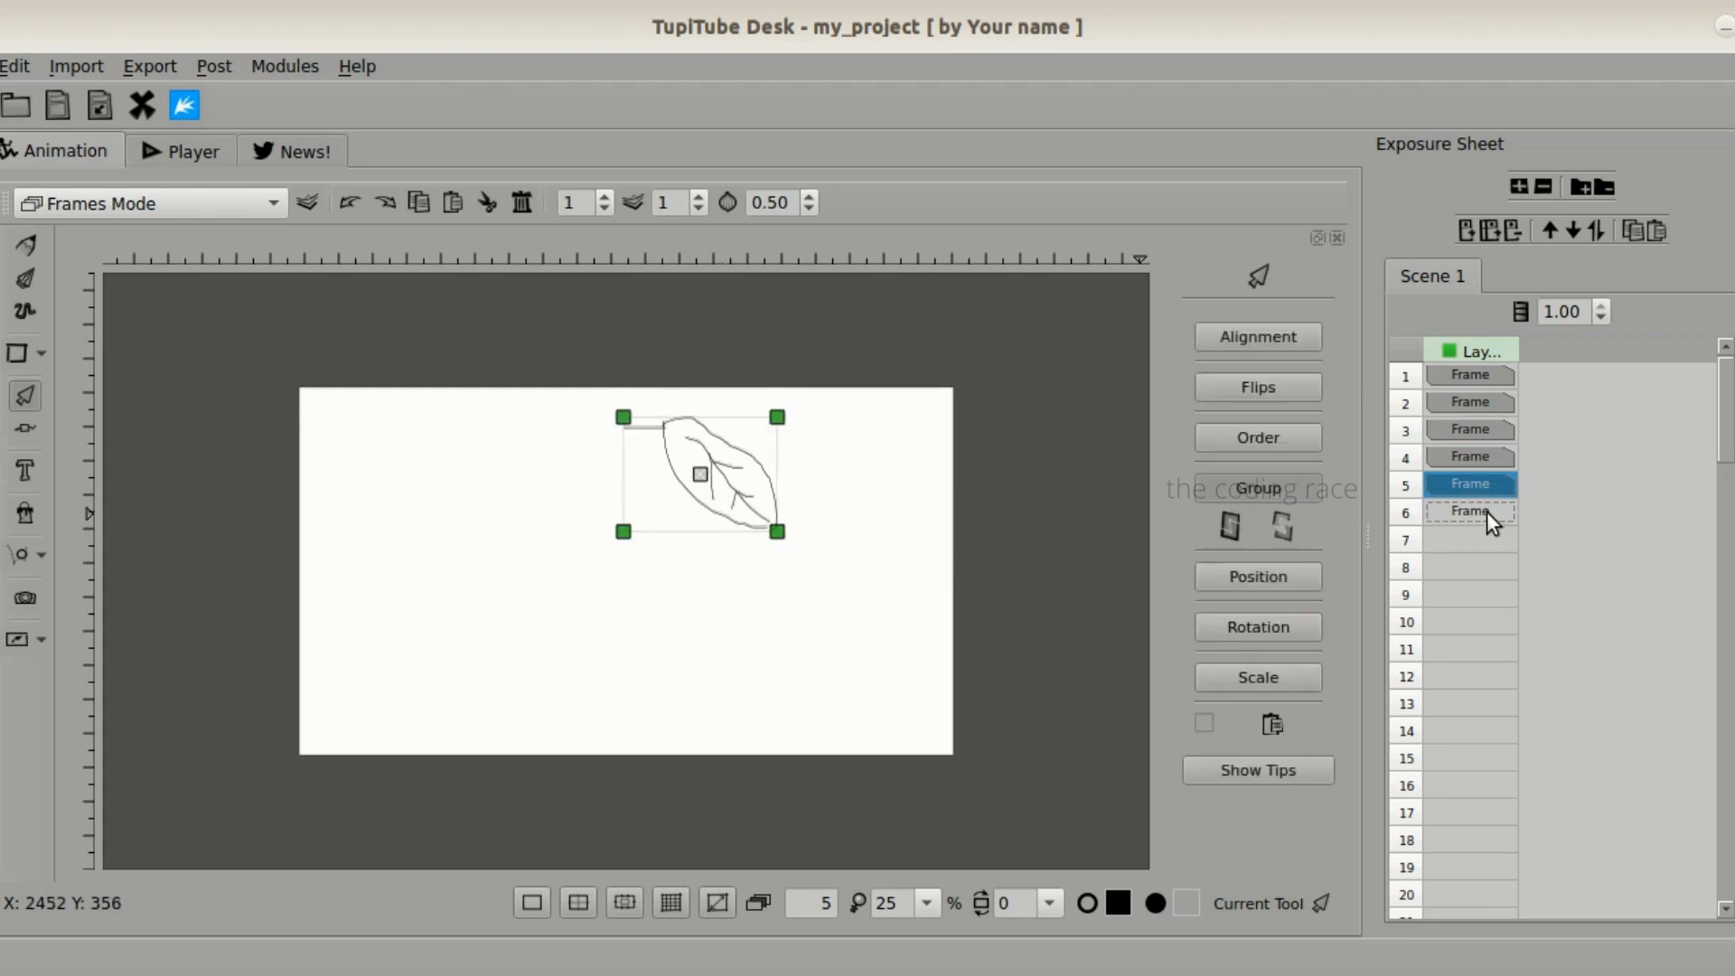
pyautogui.rightClick(1473, 484)
pyautogui.click(1527, 592)
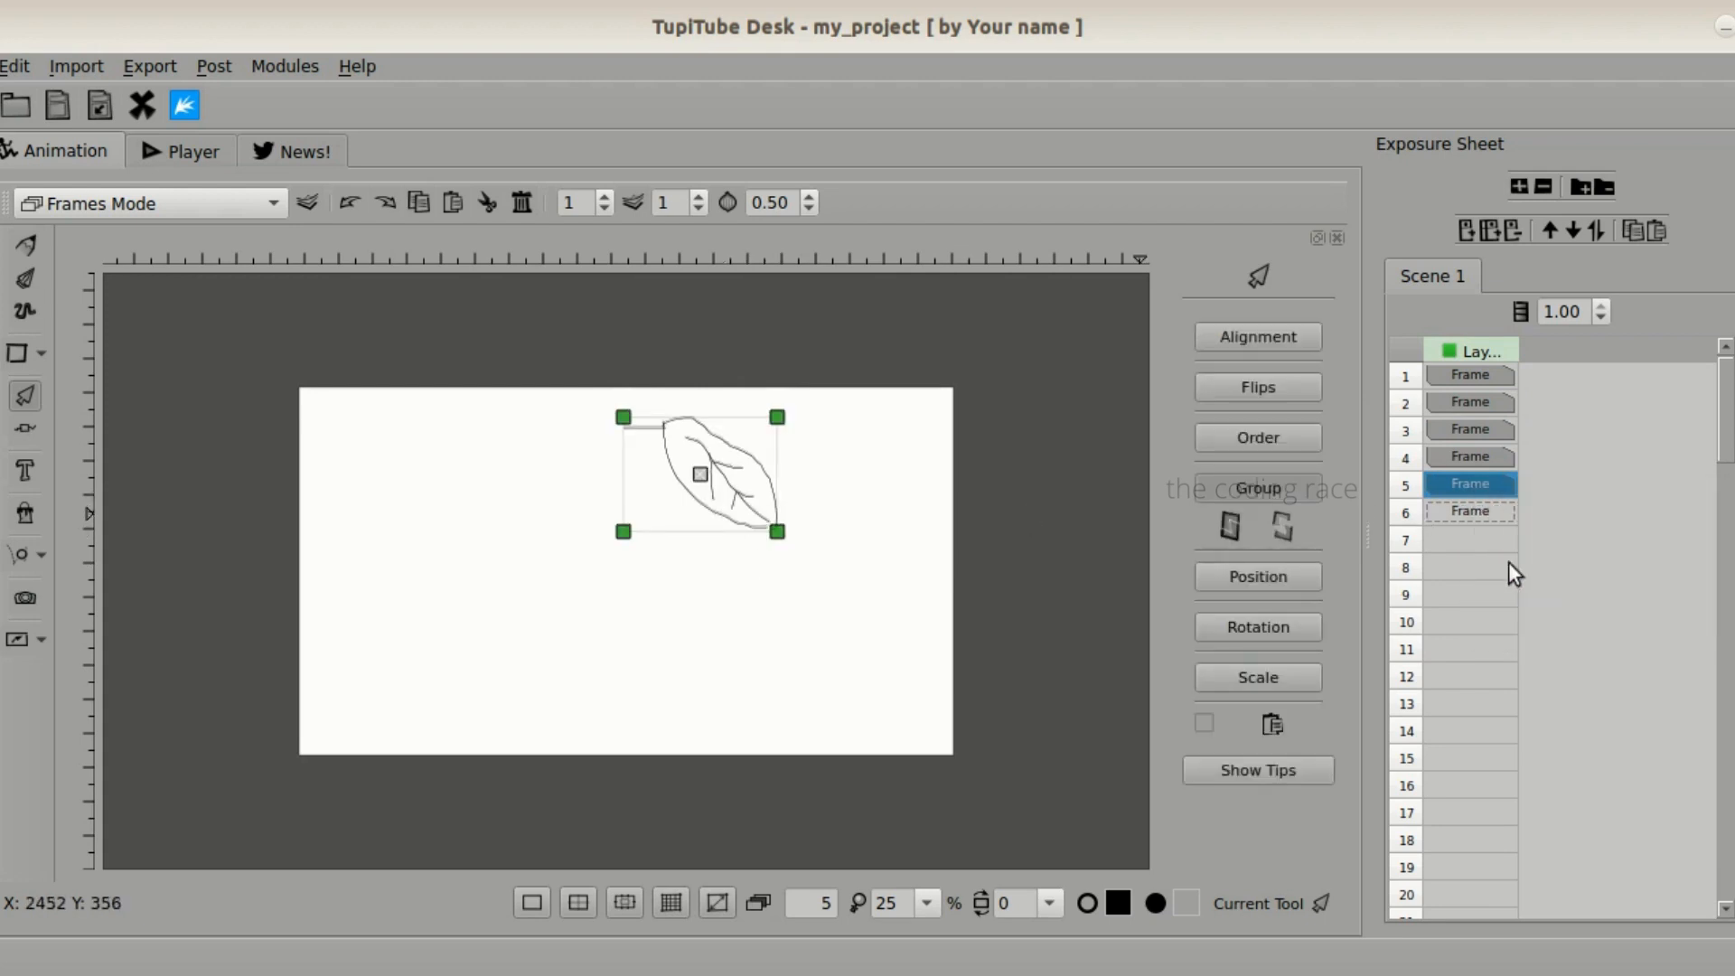
pyautogui.rightClick(1477, 501)
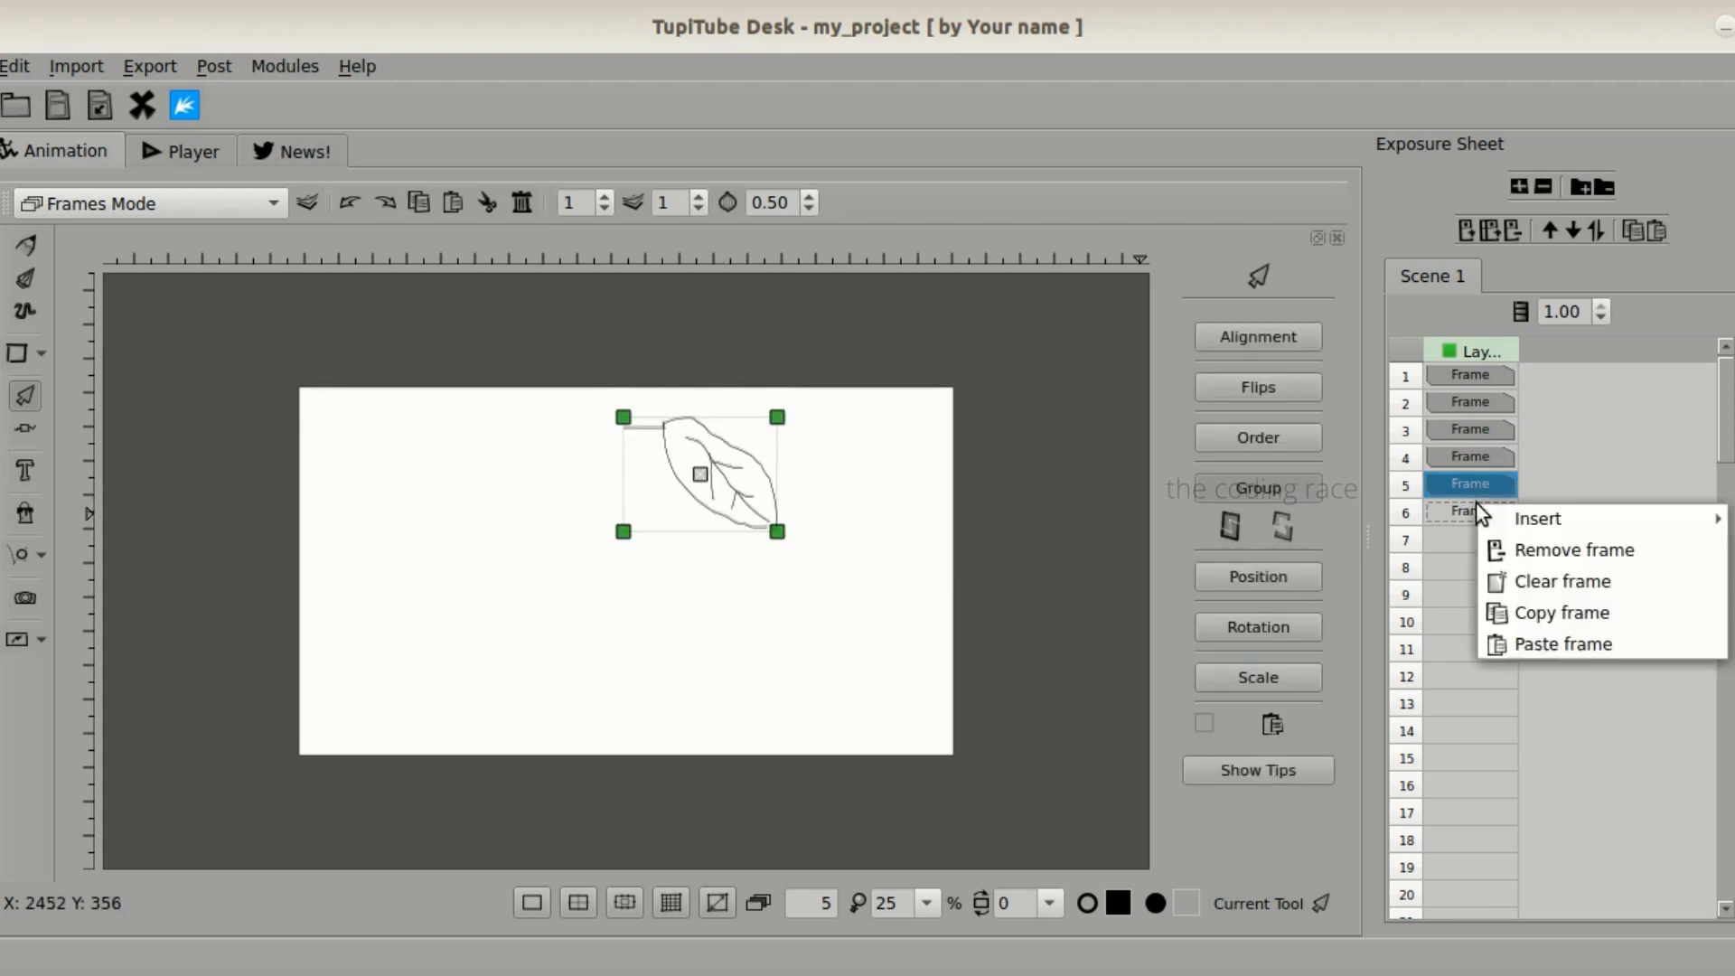
pyautogui.click(1518, 631)
# - Nudge the leaf in frame 6 slightly downward to continue its fall
pyautogui.click(744, 486)
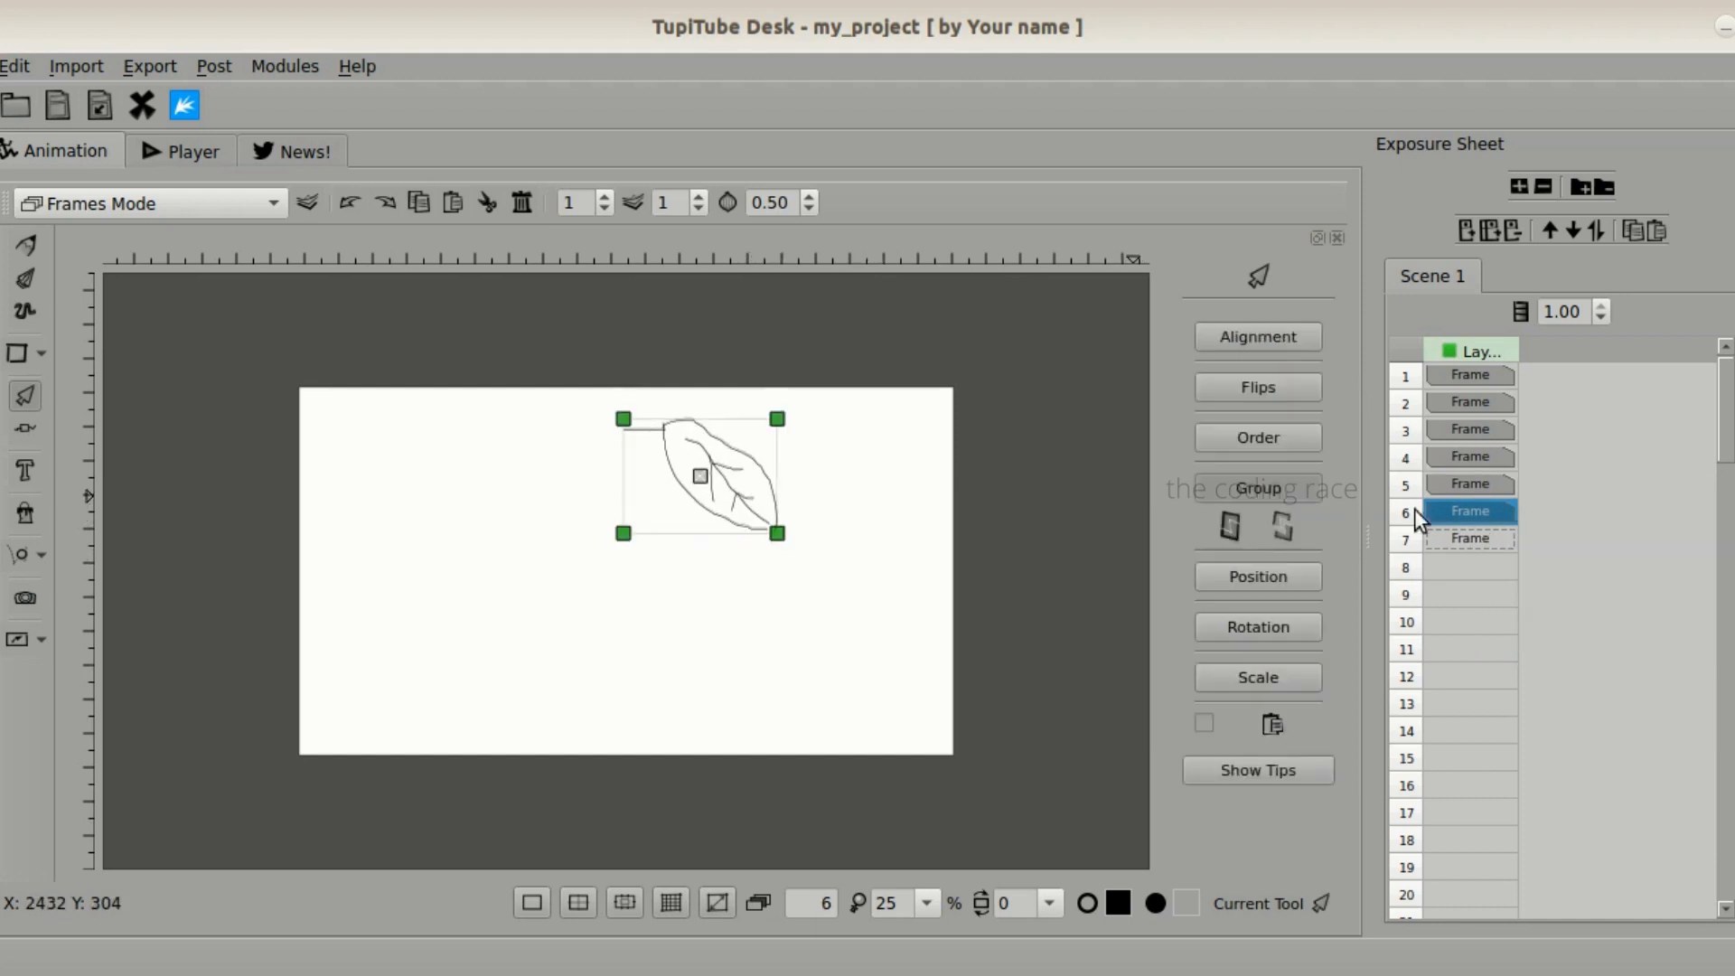
pyautogui.rightClick(1478, 489)
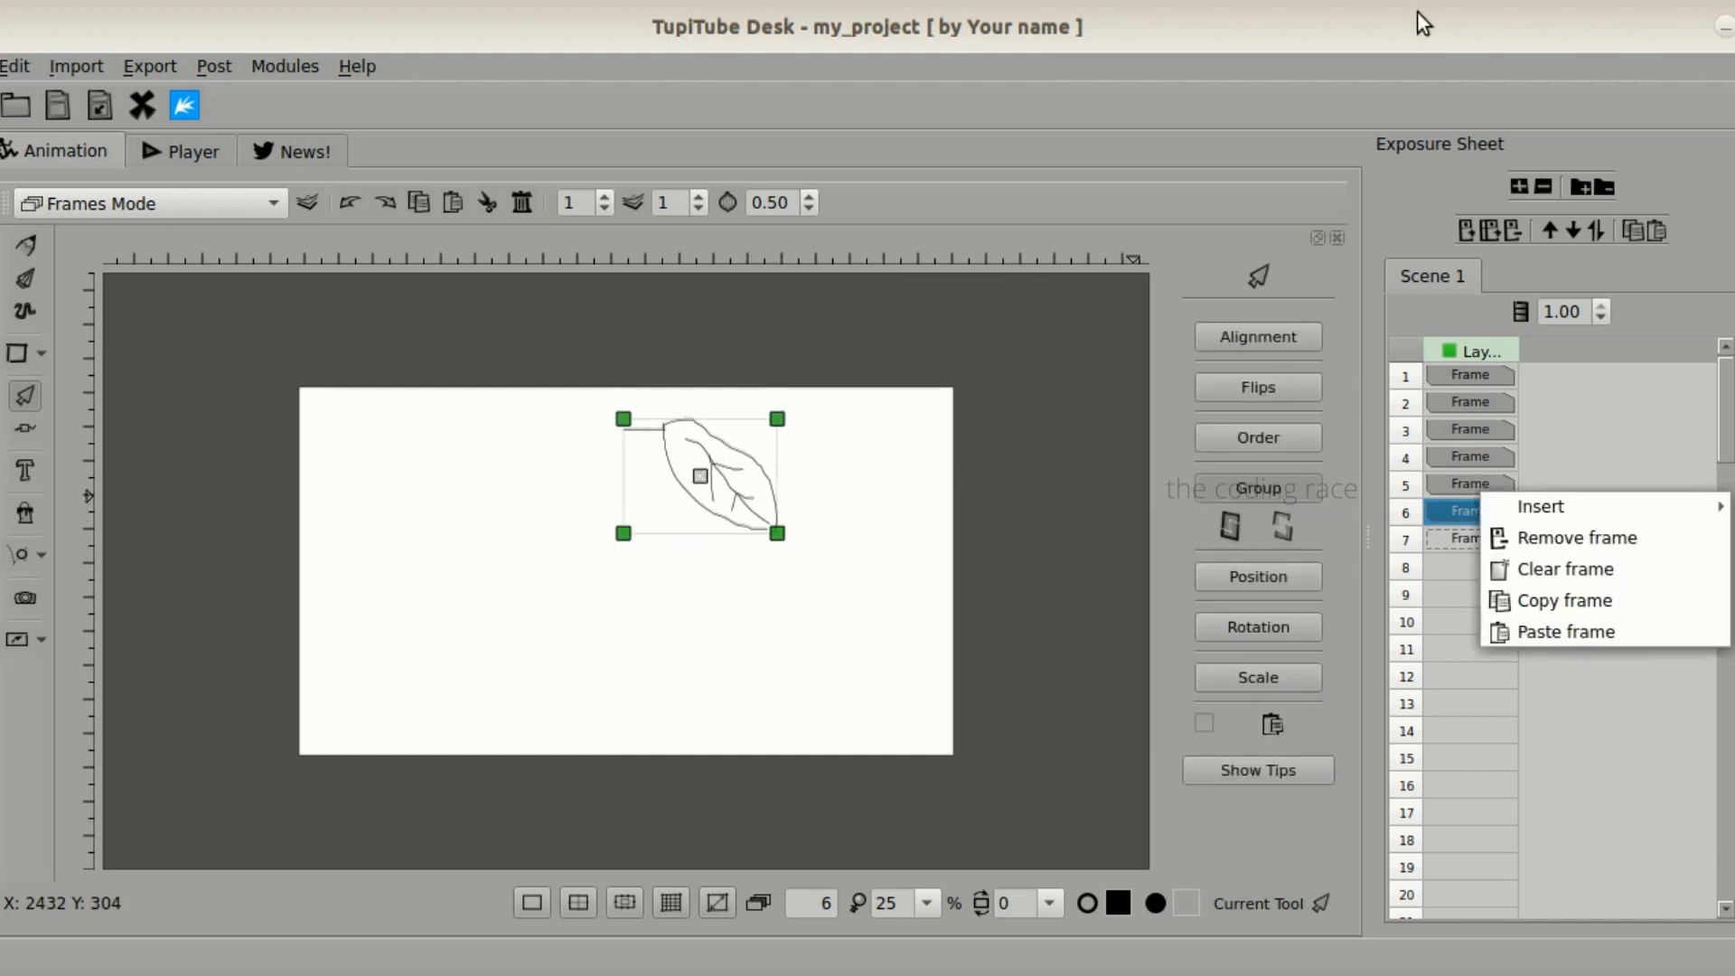
pyautogui.press('Escape')
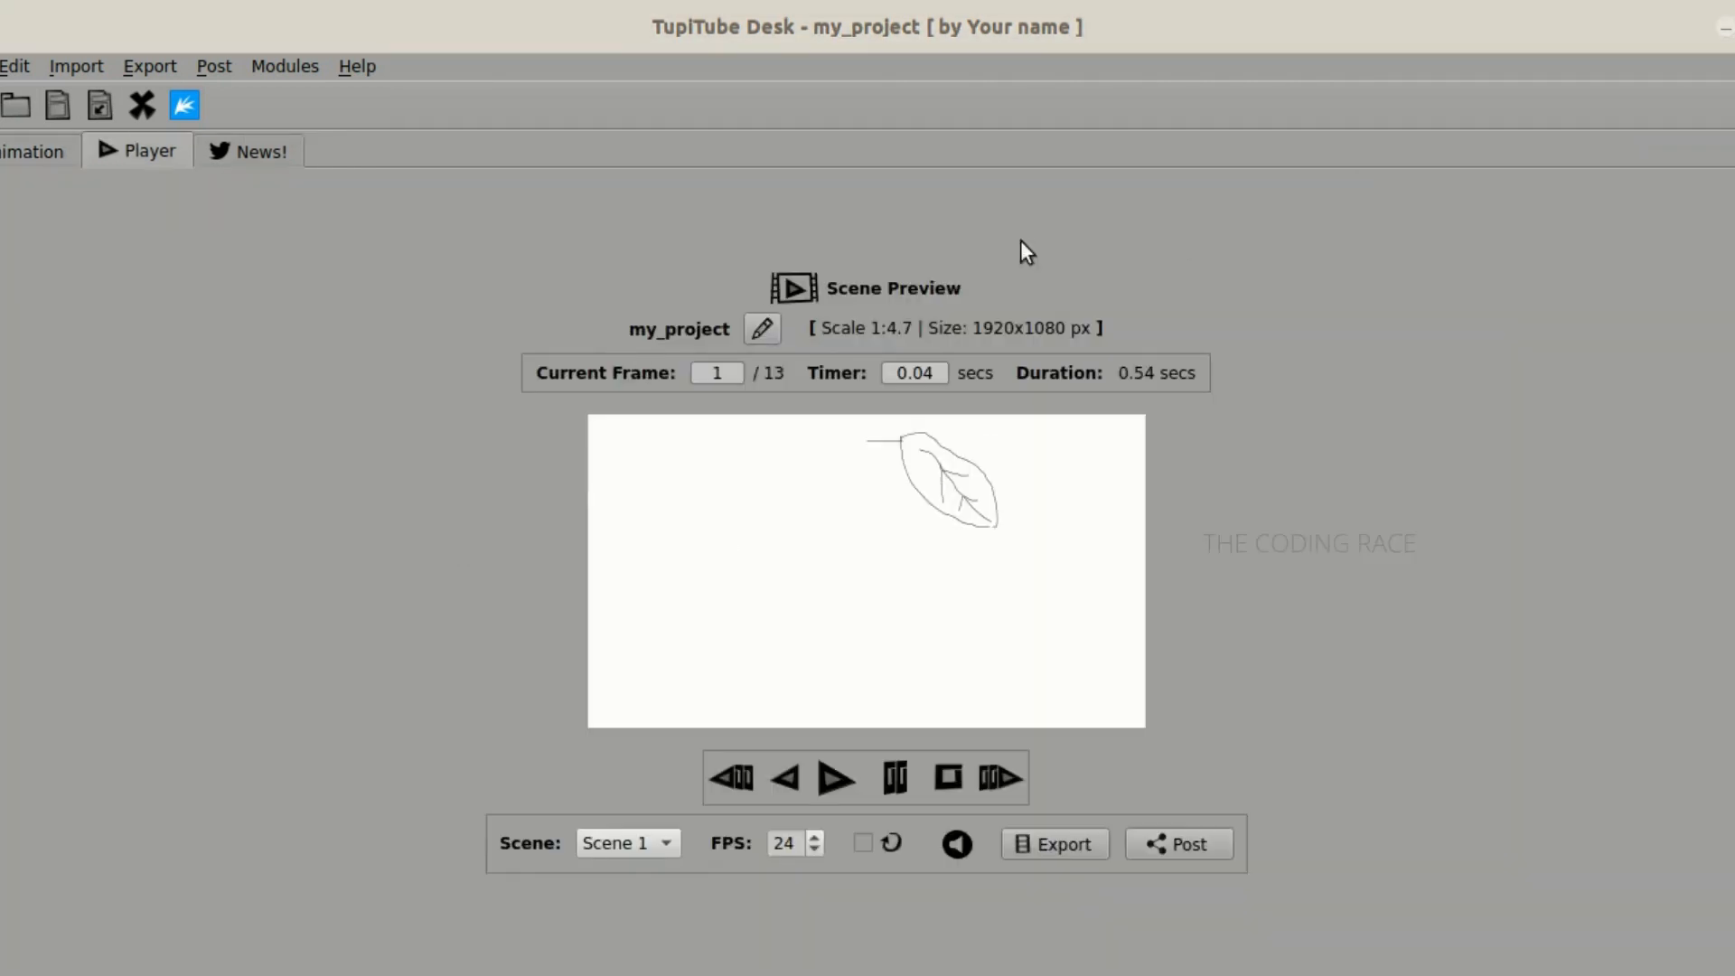
# - Play the falling-leaf animation of Scene 1 in the scene preview
pyautogui.hotkey('ctrl', 'shift', 's')
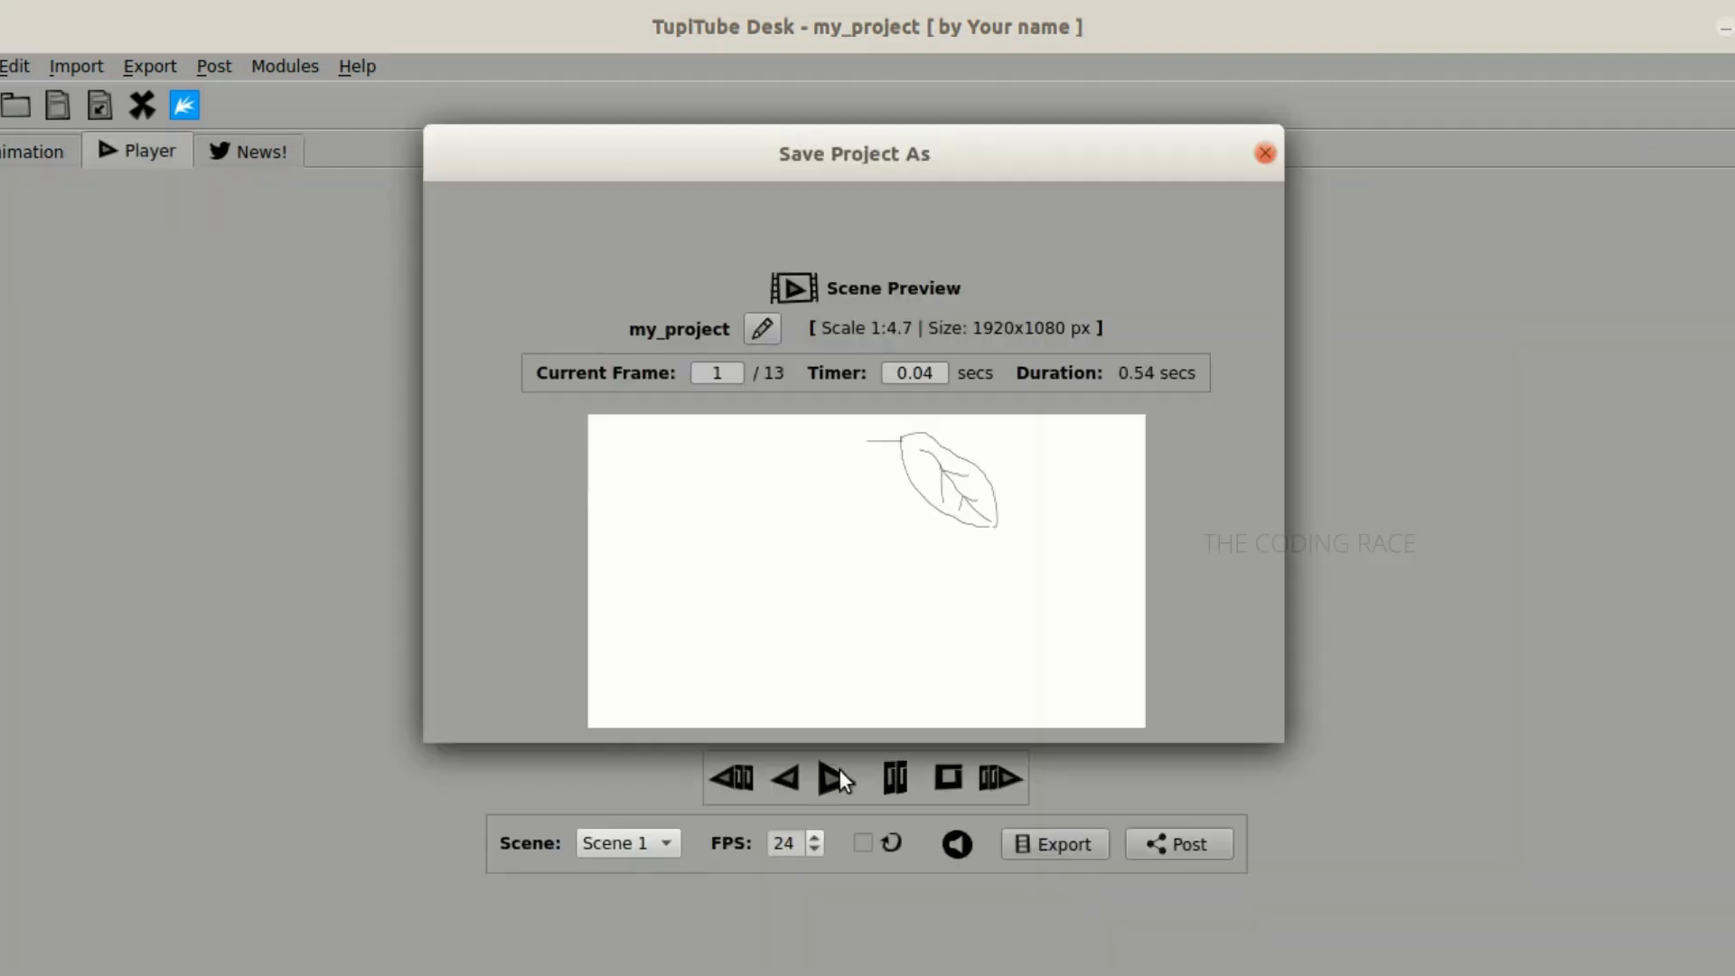
pyautogui.click(1264, 154)
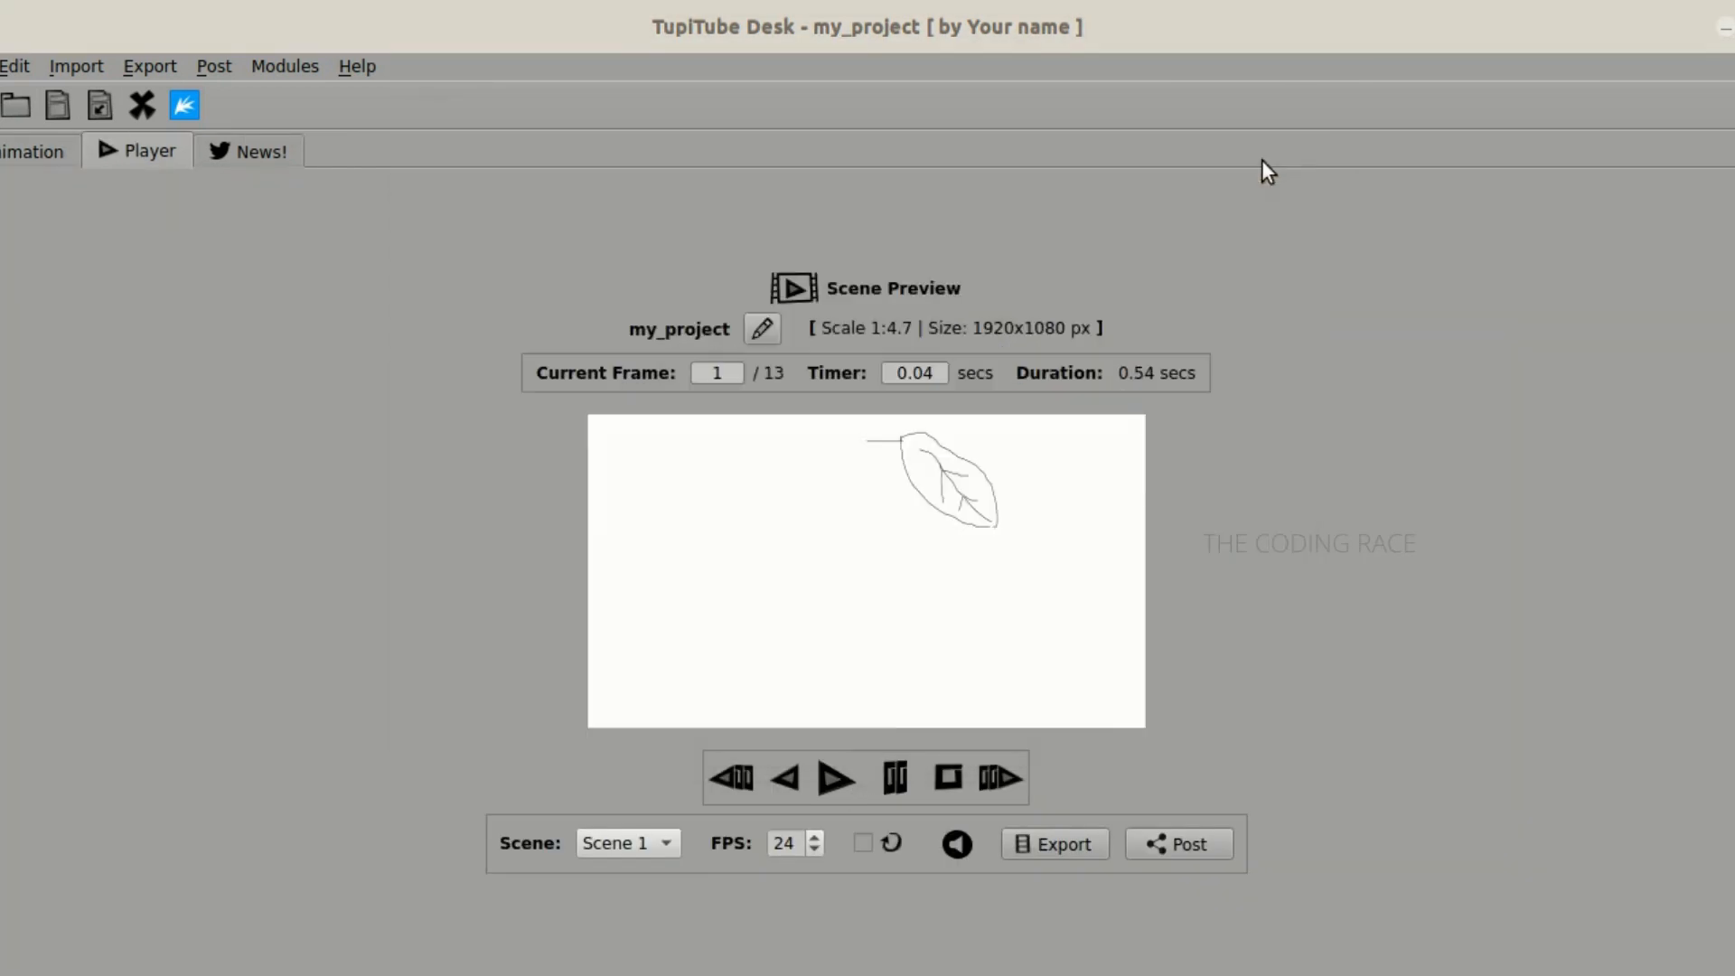
pyautogui.click(842, 768)
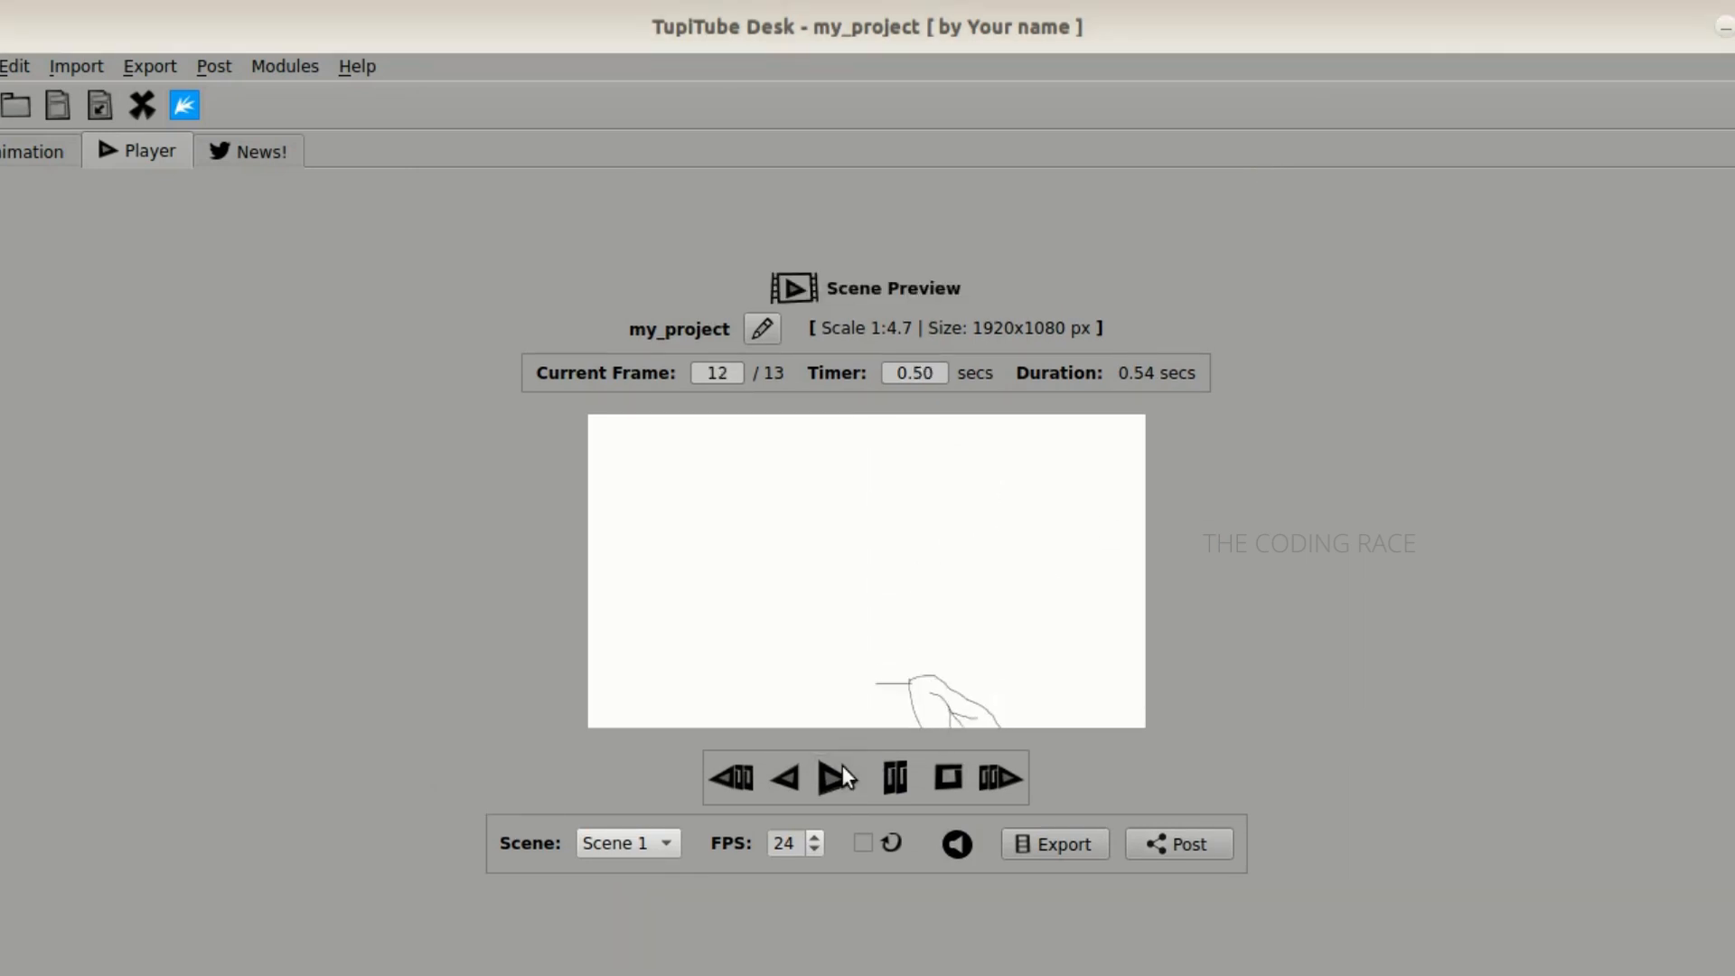